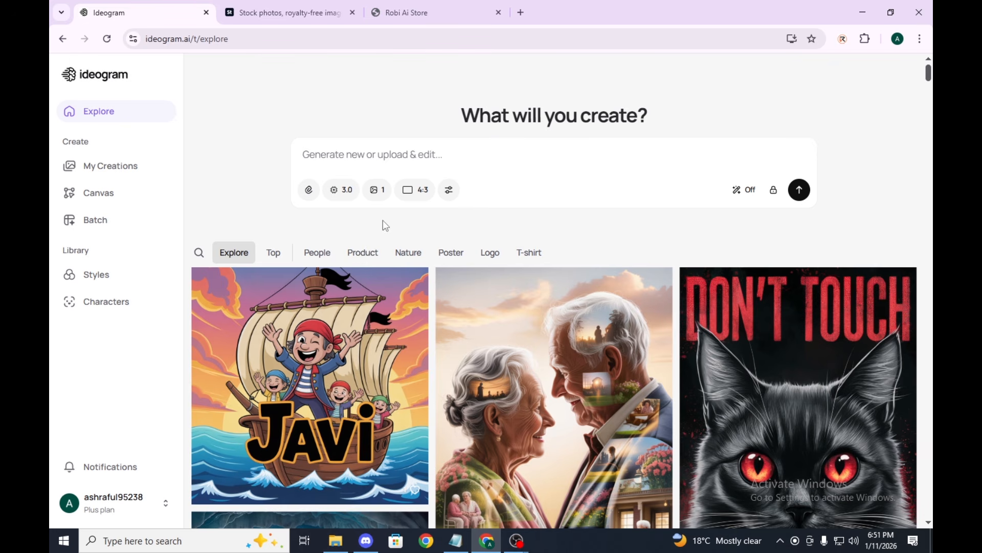
Step: Switch to the Robi Ai Store site and browse its AI and software product listings
{"action": "left_click", "coordinate": [409, 13]}
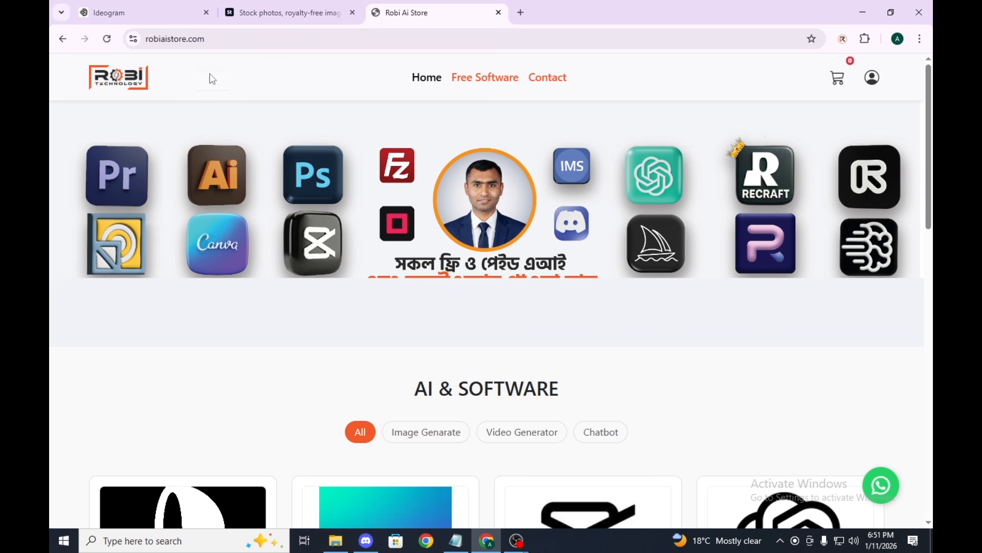
{"action": "left_click", "coordinate": [241, 39]}
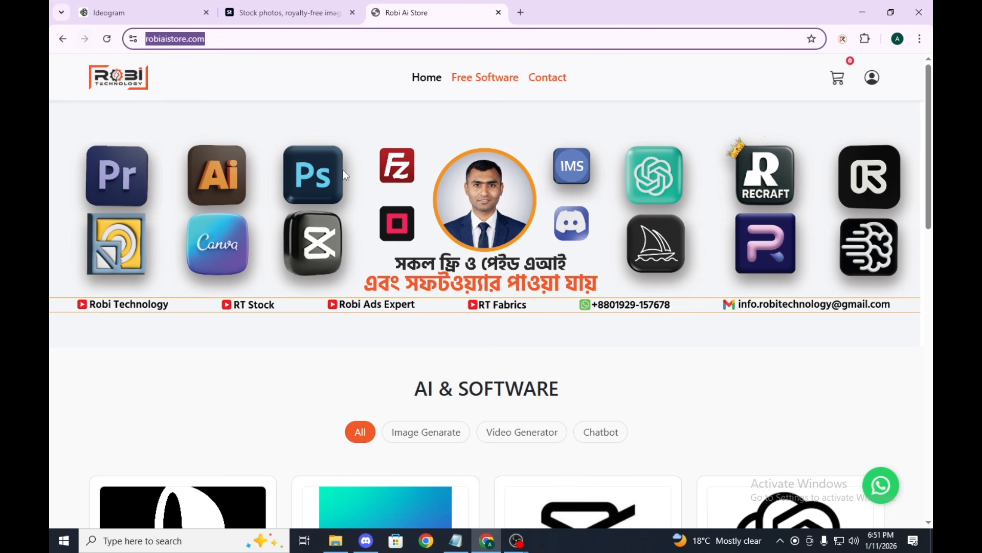
{"action": "scroll", "coordinate": [313, 198], "scroll_direction": "down", "scroll_amount": 6}
{"action": "scroll", "coordinate": [398, 219], "scroll_direction": "down", "scroll_amount": 2}
{"action": "scroll", "coordinate": [398, 219], "scroll_direction": "down", "scroll_amount": 2}
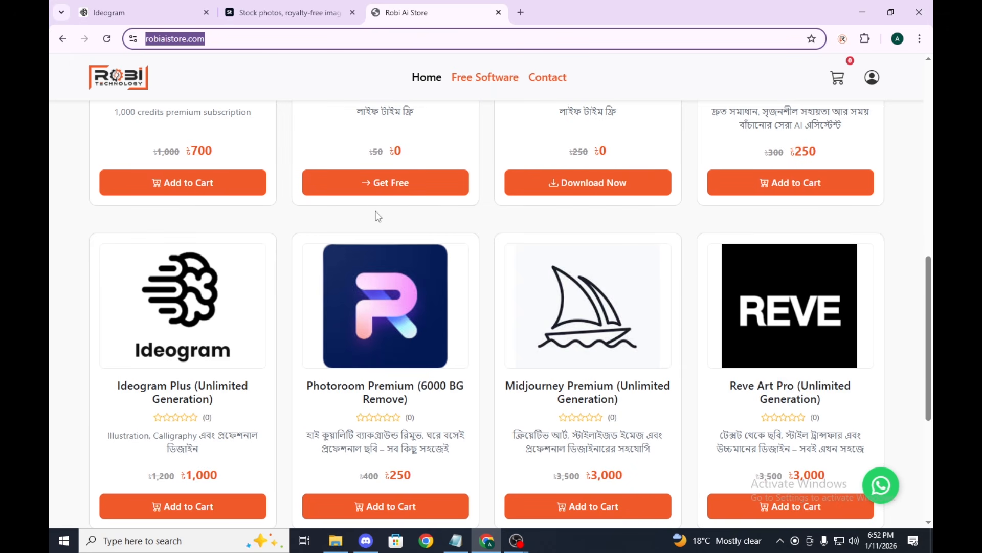
{"action": "scroll", "coordinate": [378, 213], "scroll_direction": "up", "scroll_amount": 4}
Step: Open the store's Free Software category and look through the offered programs
{"action": "left_click", "coordinate": [495, 81]}
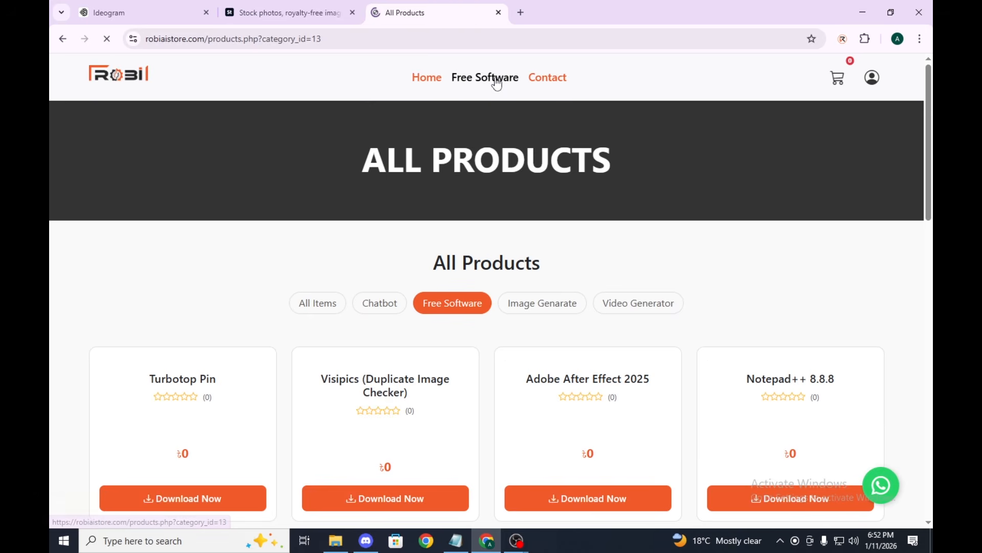
{"action": "scroll", "coordinate": [397, 282], "scroll_direction": "down", "scroll_amount": 5}
{"action": "scroll", "coordinate": [399, 279], "scroll_direction": "up", "scroll_amount": 4}
{"action": "scroll", "coordinate": [431, 149], "scroll_direction": "up", "scroll_amount": 2}
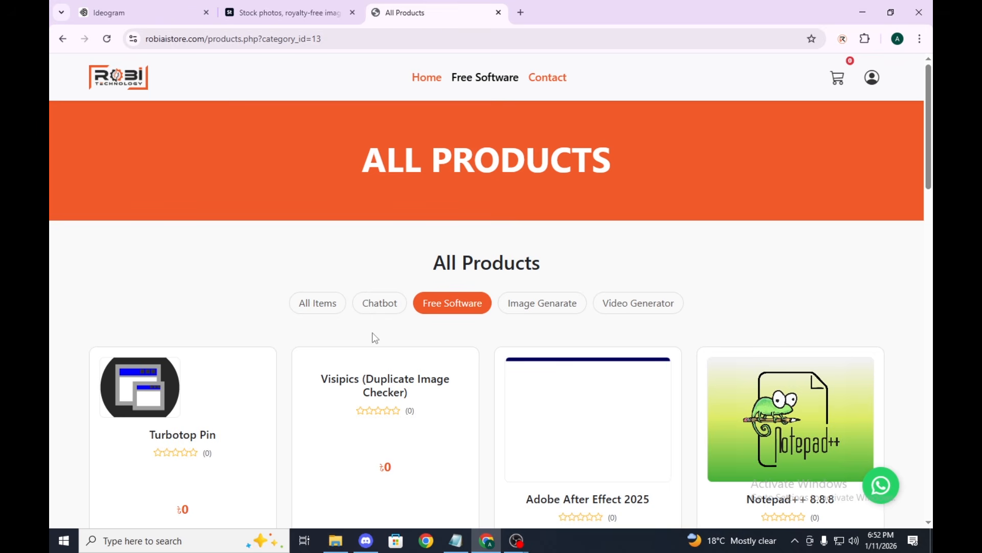
Step: Switch to Adobe Stock, rerun the recent search for "typography" and browse the resulting images for a reference design
{"action": "left_click", "coordinate": [153, 12]}
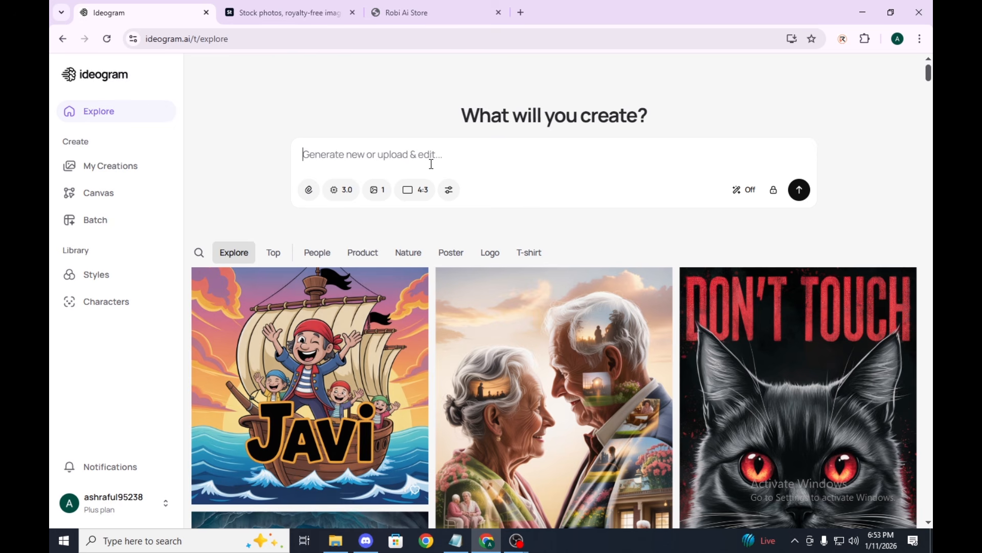
{"action": "key", "text": "ctrl+Tab"}
{"action": "scroll", "coordinate": [416, 318], "scroll_direction": "down", "scroll_amount": 2}
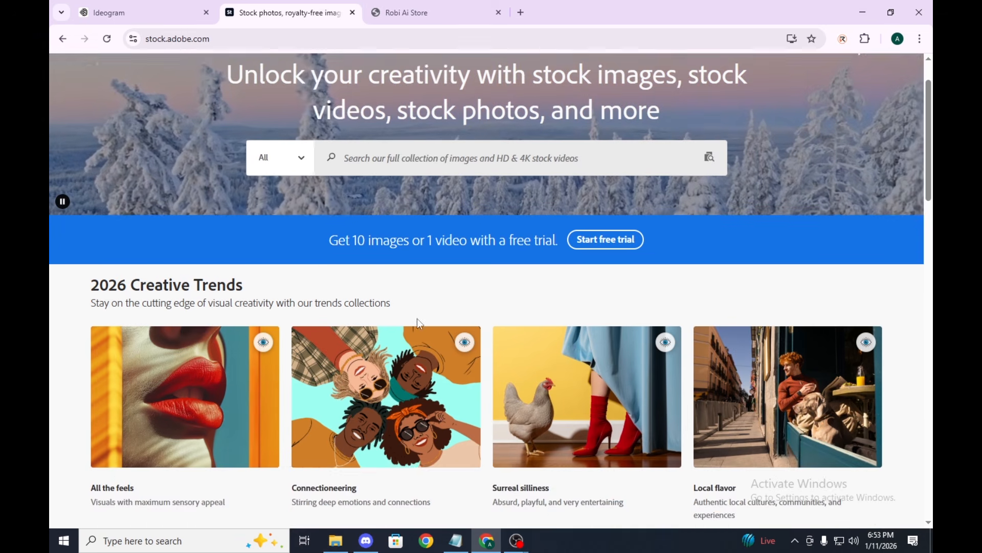
{"action": "scroll", "coordinate": [419, 324], "scroll_direction": "up", "scroll_amount": 2}
{"action": "left_click", "coordinate": [379, 219]}
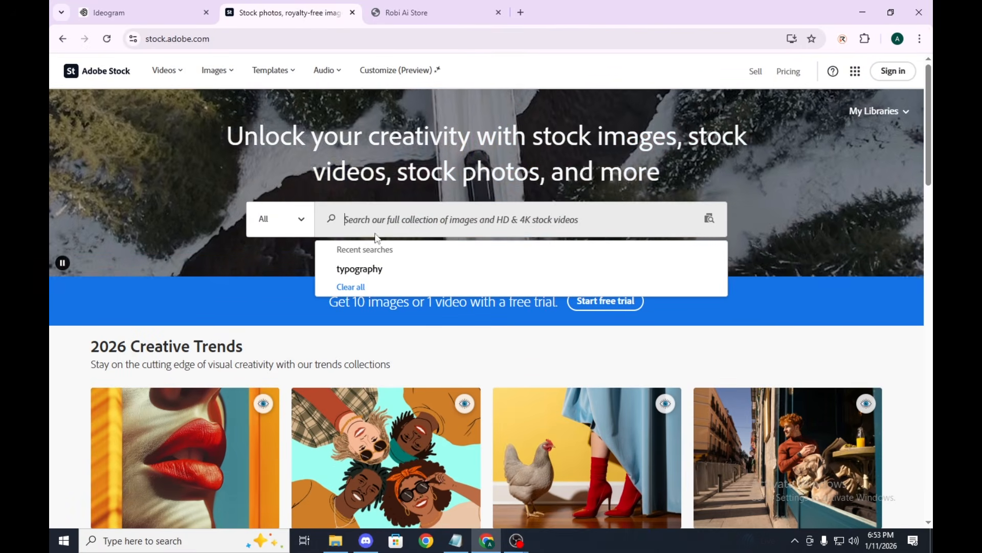
{"action": "left_click", "coordinate": [368, 270]}
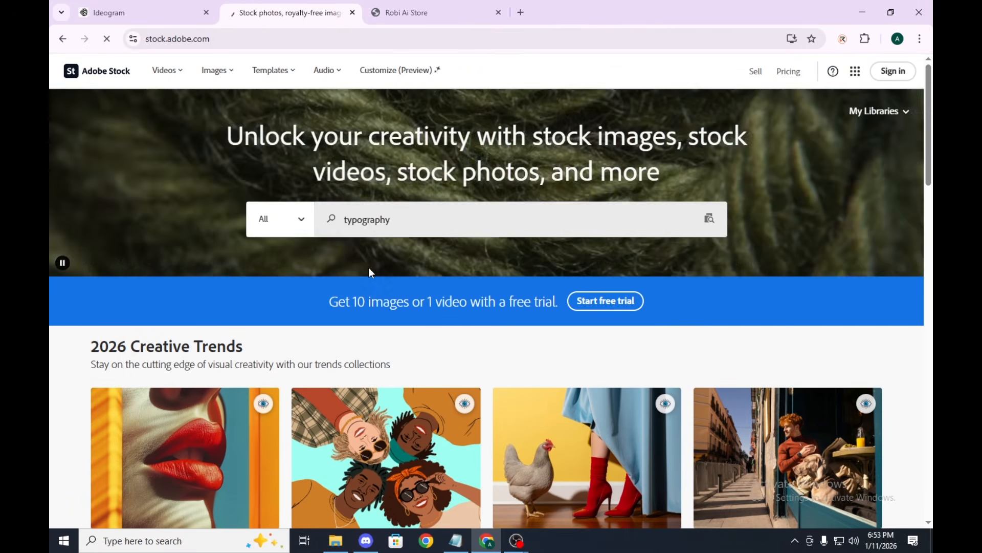
{"action": "scroll", "coordinate": [462, 351], "scroll_direction": "down", "scroll_amount": 6}
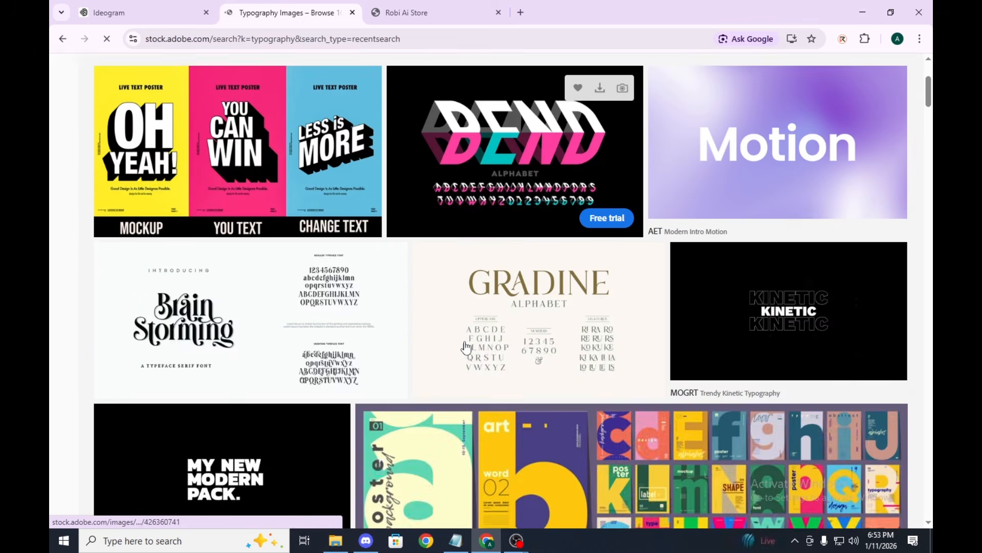
{"action": "scroll", "coordinate": [463, 351], "scroll_direction": "down", "scroll_amount": 4}
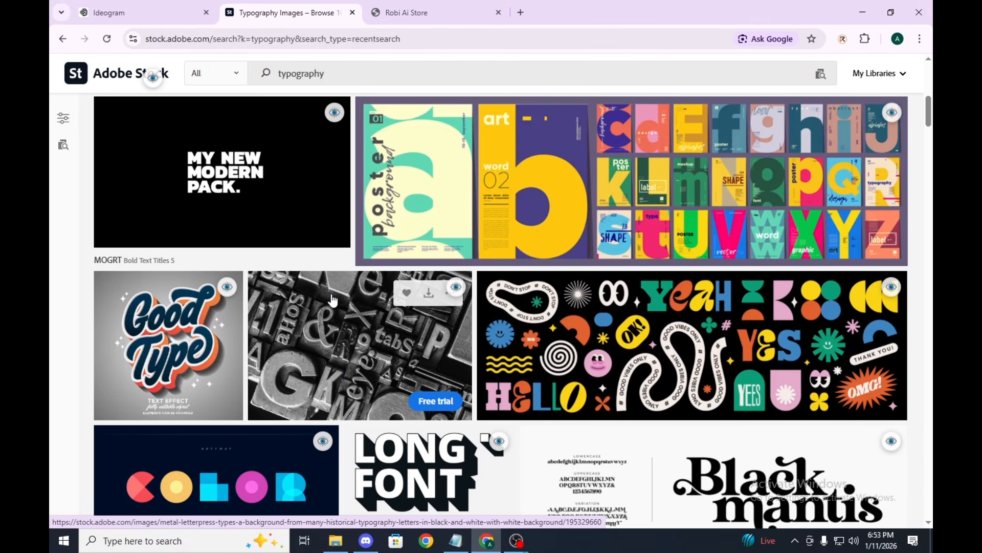
{"action": "scroll", "coordinate": [335, 301], "scroll_direction": "down", "scroll_amount": 4}
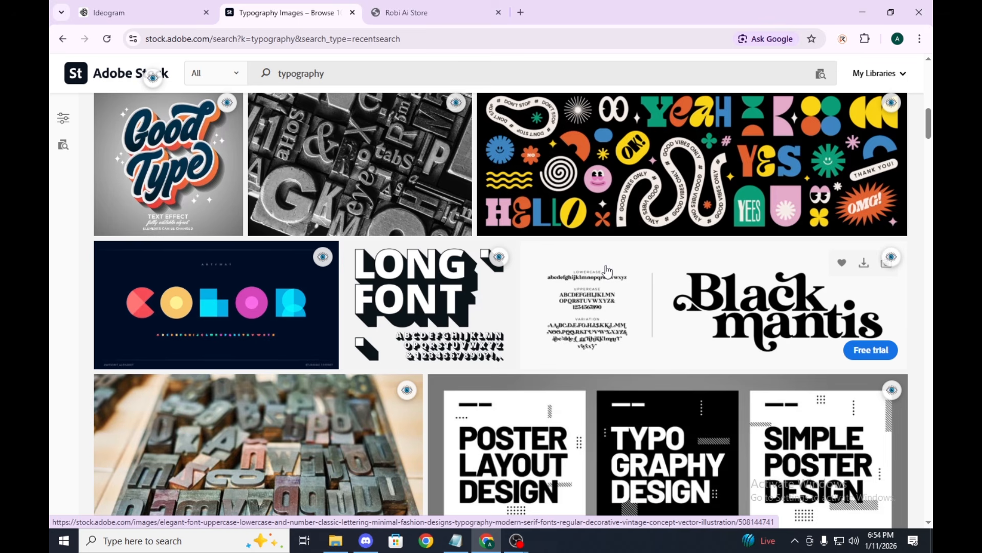
Step: Open the Chrome Web Store and go to its Extensions section
{"action": "left_click", "coordinate": [842, 39]}
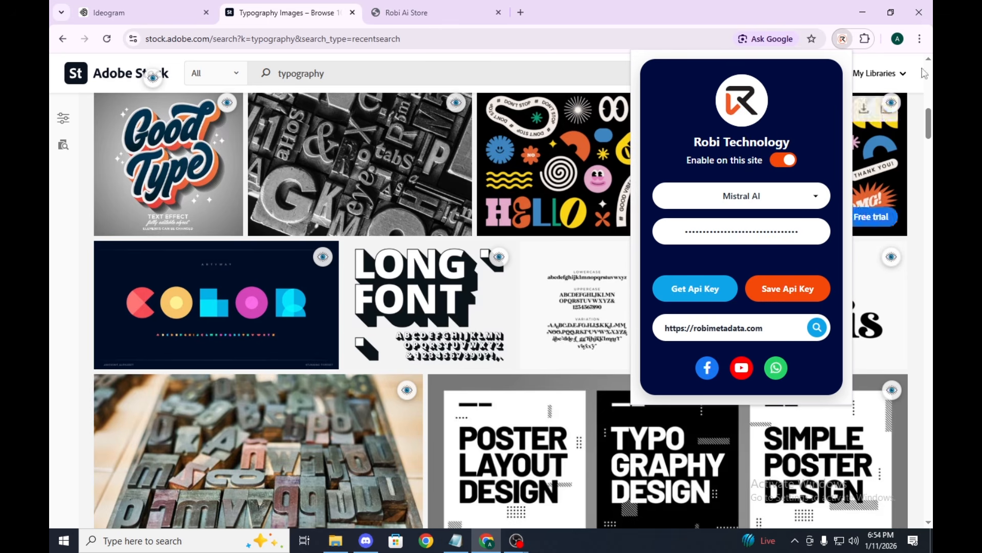
{"action": "left_click", "coordinate": [920, 39]}
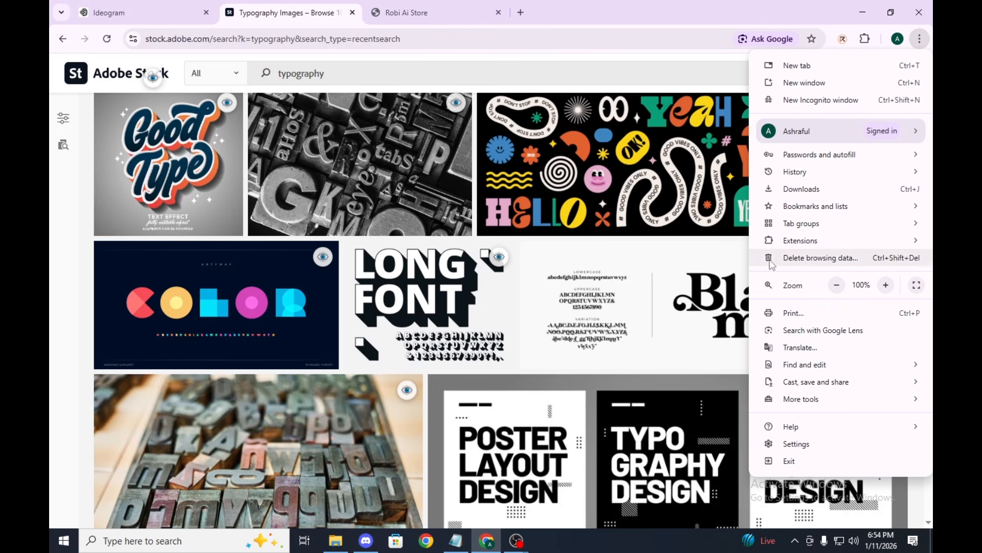
{"action": "mouse_move", "coordinate": [810, 245]}
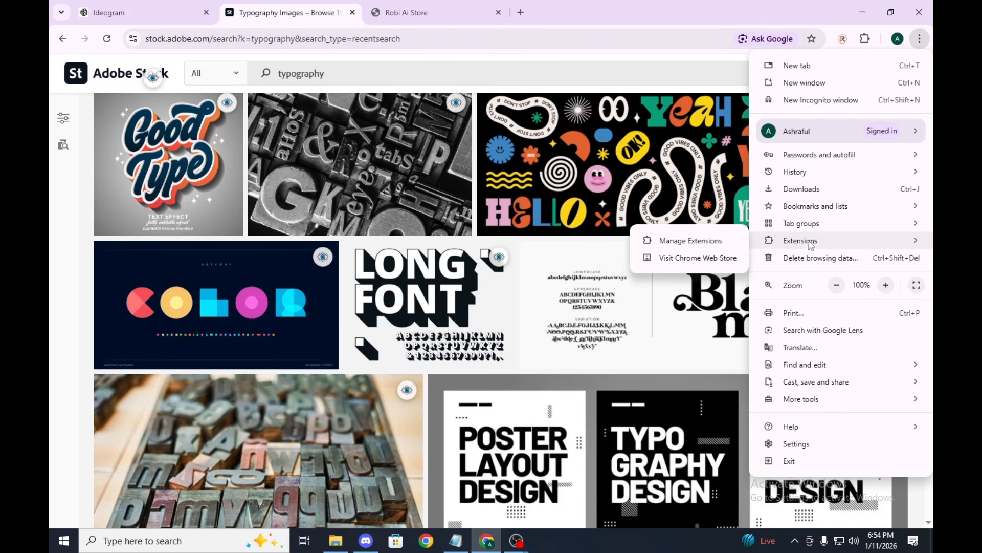
{"action": "left_click", "coordinate": [685, 260]}
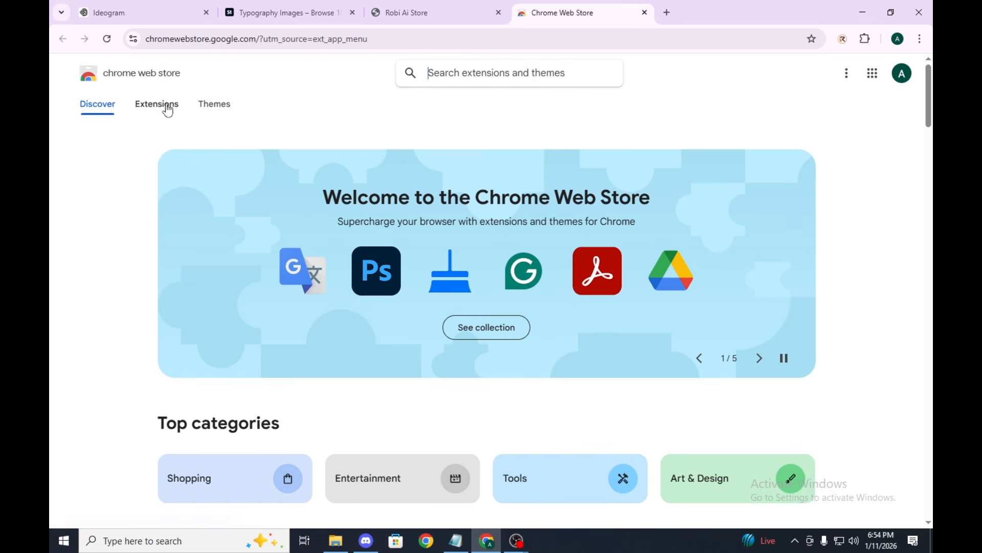
{"action": "left_click", "coordinate": [156, 104]}
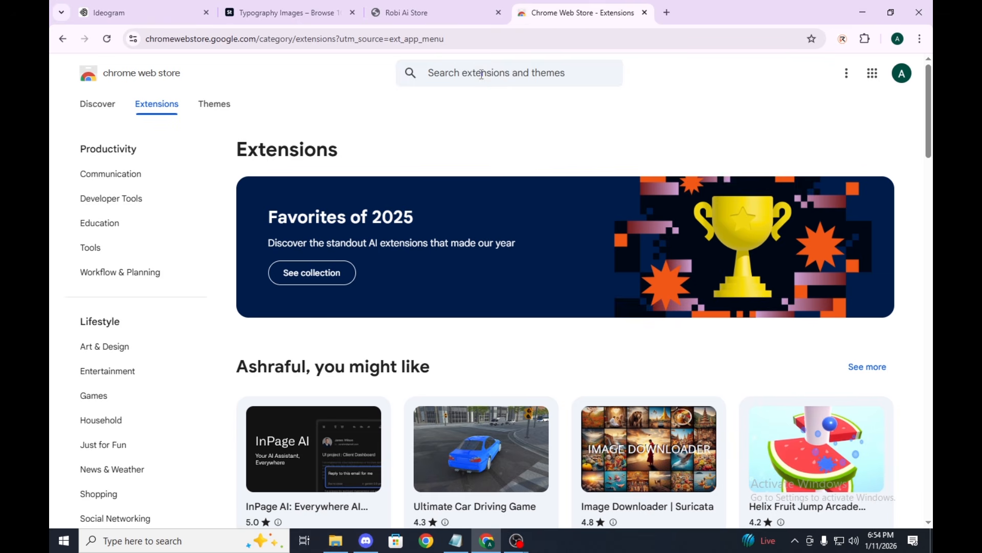
Step: Search the store for "image to prompt" and open the page of the Image to Prompt By Robi Technology extension
{"action": "left_click", "coordinate": [481, 74]}
{"action": "type", "text": "image to "}
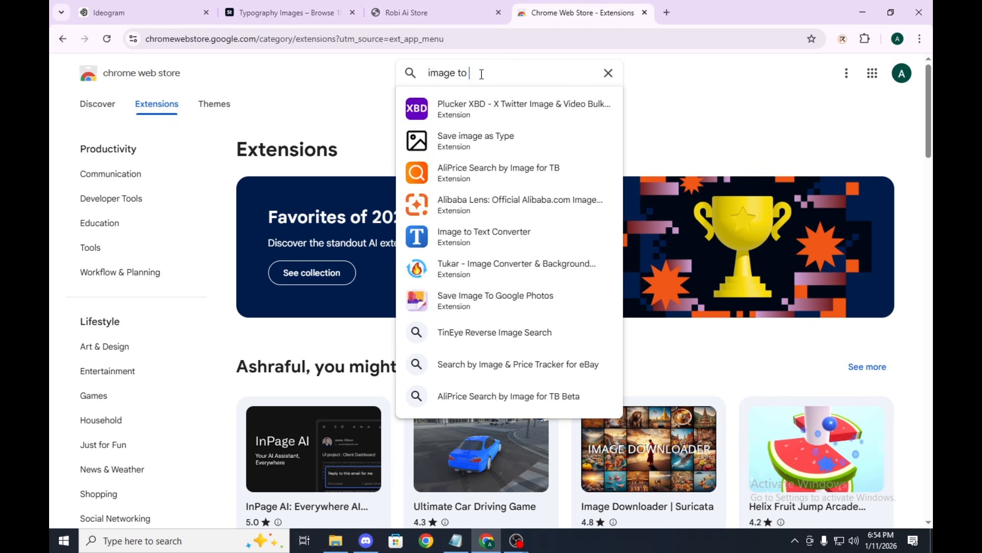
{"action": "type", "text": "prompt"}
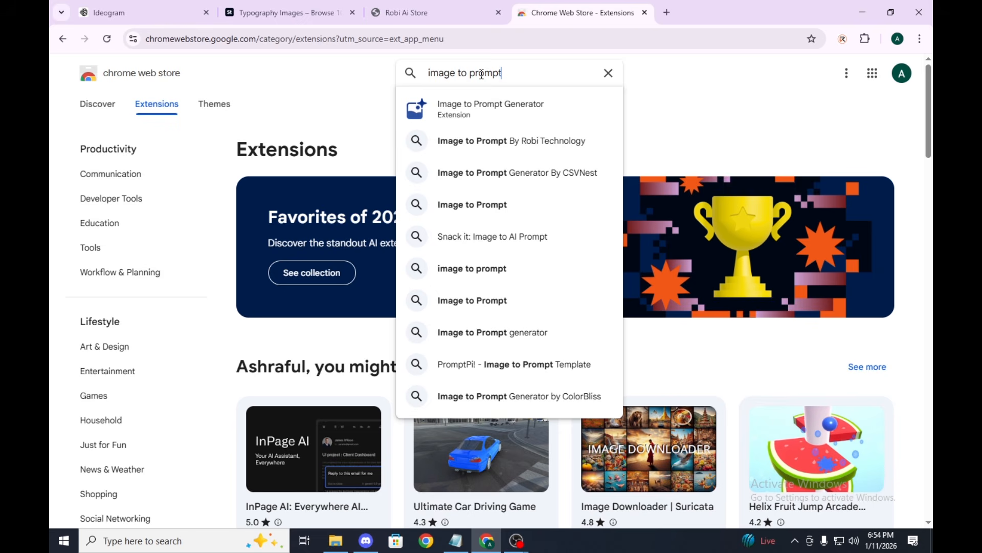
{"action": "key", "text": "Return"}
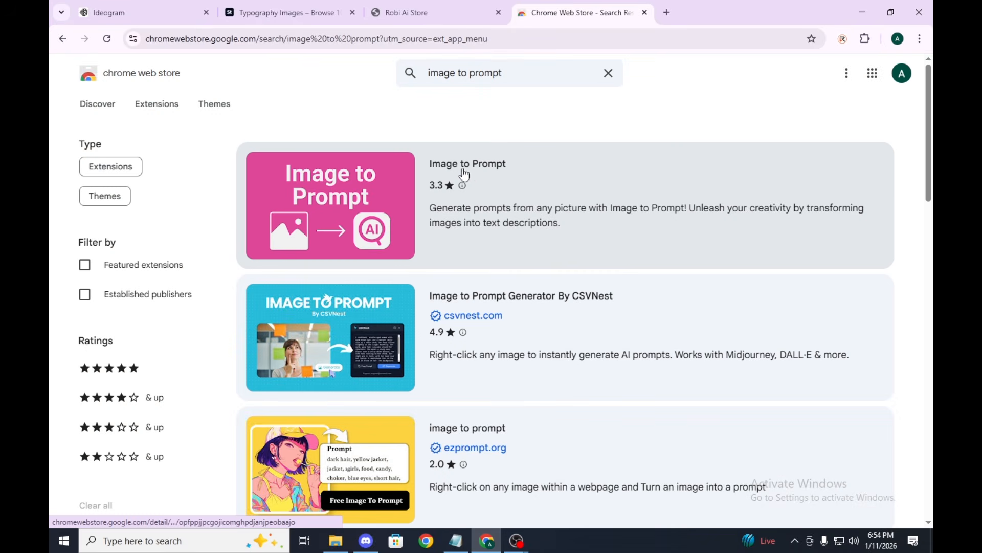
{"action": "scroll", "coordinate": [471, 179], "scroll_direction": "down", "scroll_amount": 8}
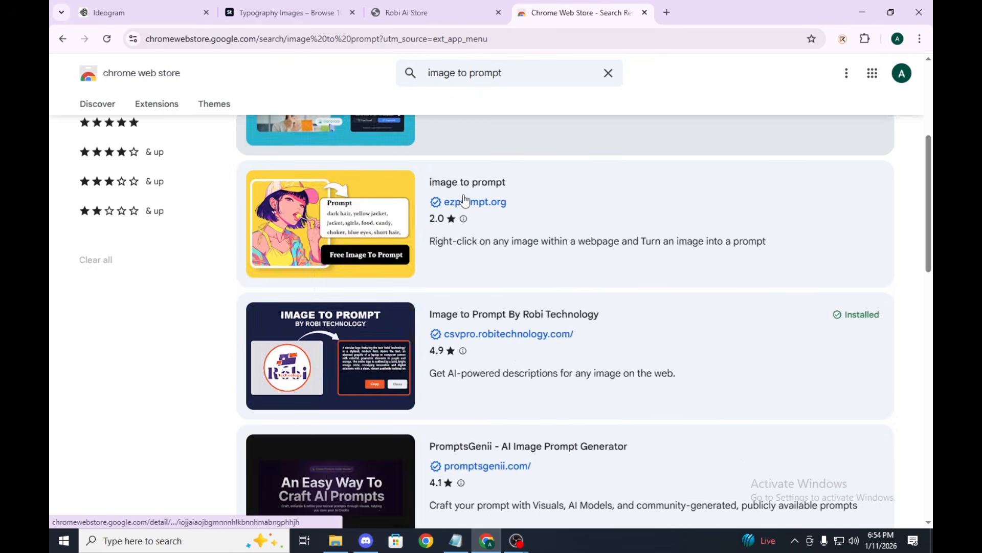
{"action": "scroll", "coordinate": [464, 203], "scroll_direction": "up", "scroll_amount": 1}
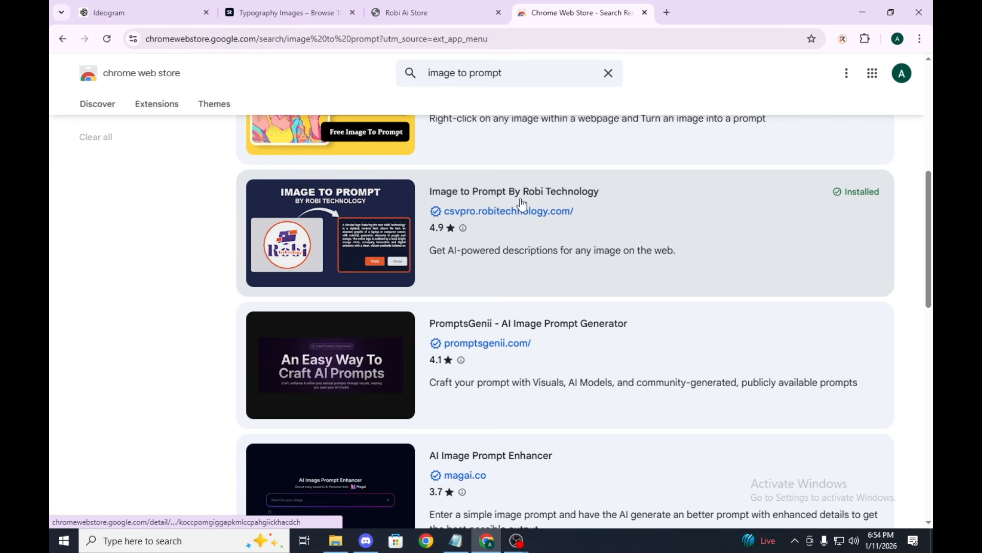
{"action": "left_click", "coordinate": [374, 225]}
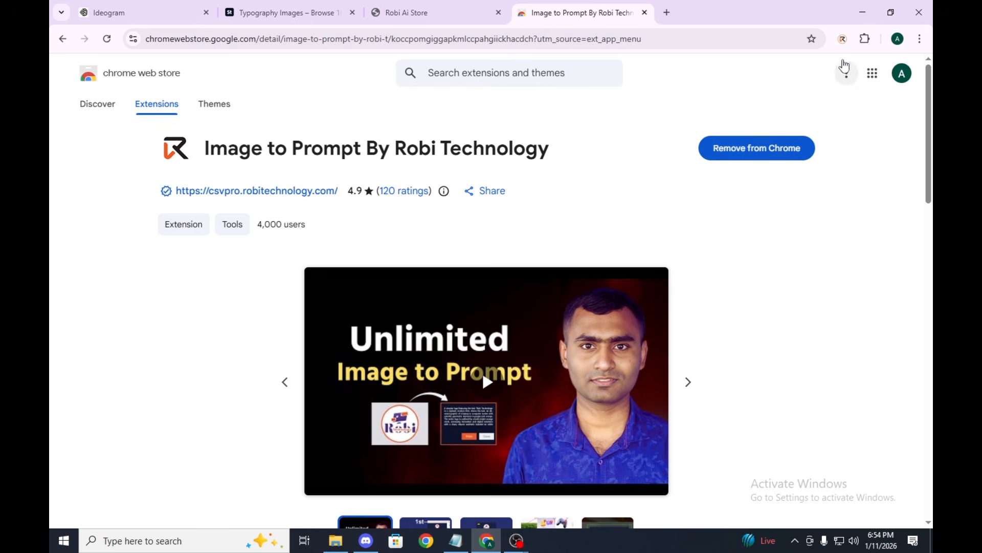
Step: Unpin and re-pin the Image to Prompt By Robi Technology extension, and close the Chrome Web Store page
{"action": "left_click", "coordinate": [865, 38]}
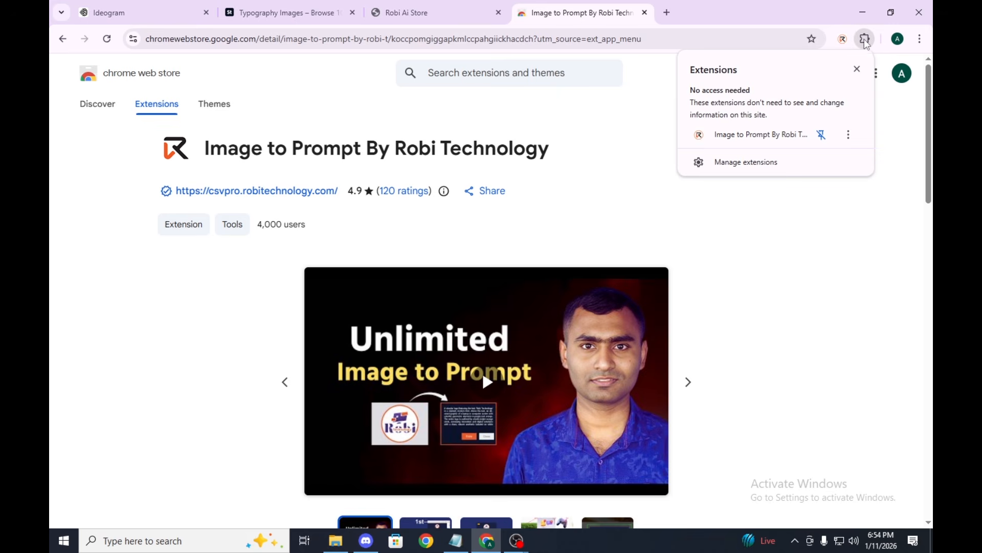
{"action": "left_click", "coordinate": [822, 136]}
{"action": "left_click", "coordinate": [822, 137]}
{"action": "left_click", "coordinate": [644, 13]}
Step: Open the Image to Prompt extension's settings on Adobe Stock and check the AI provider choices, keeping Mistral AI
{"action": "left_click", "coordinate": [842, 39]}
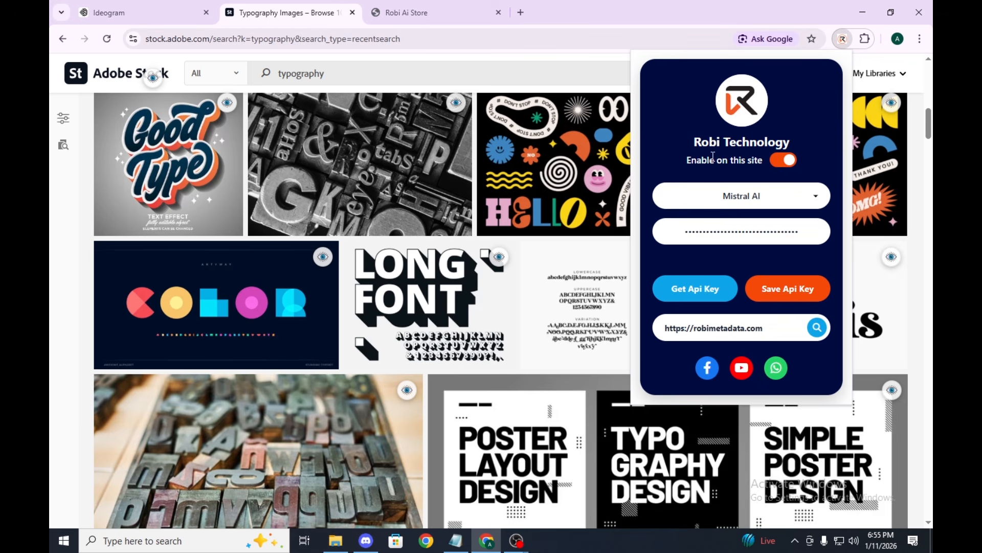
{"action": "left_click", "coordinate": [791, 200]}
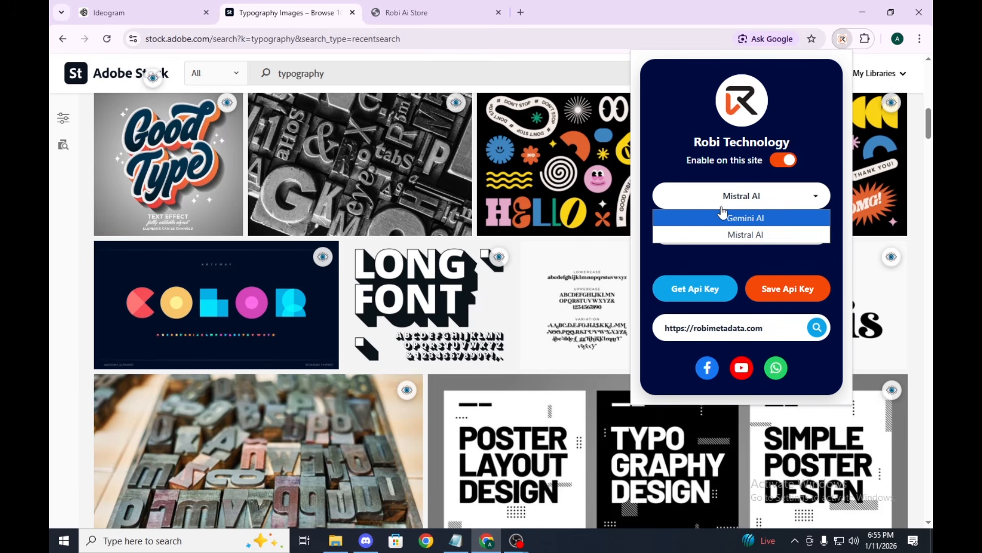
{"action": "left_click", "coordinate": [713, 265]}
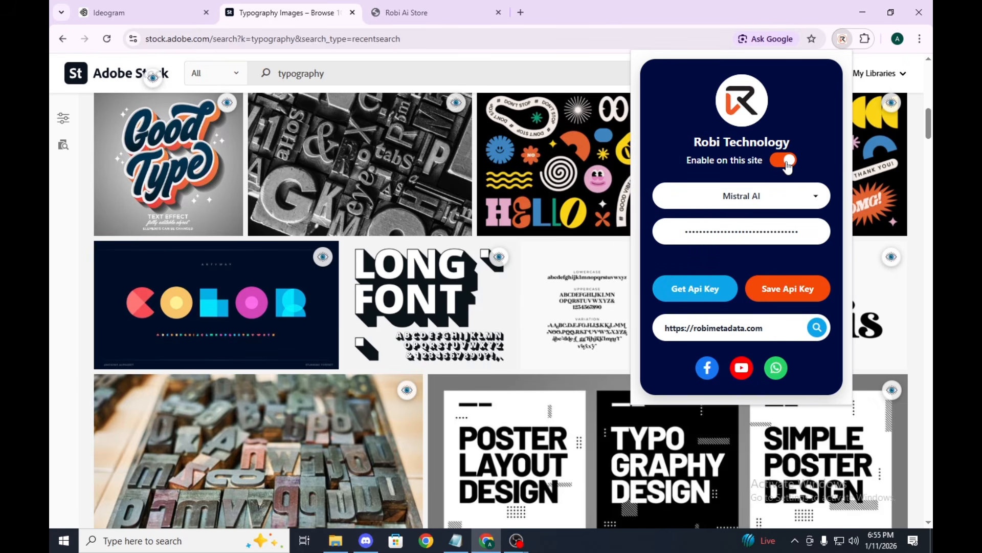
{"action": "mouse_move", "coordinate": [478, 254]}
{"action": "mouse_move", "coordinate": [280, 285]}
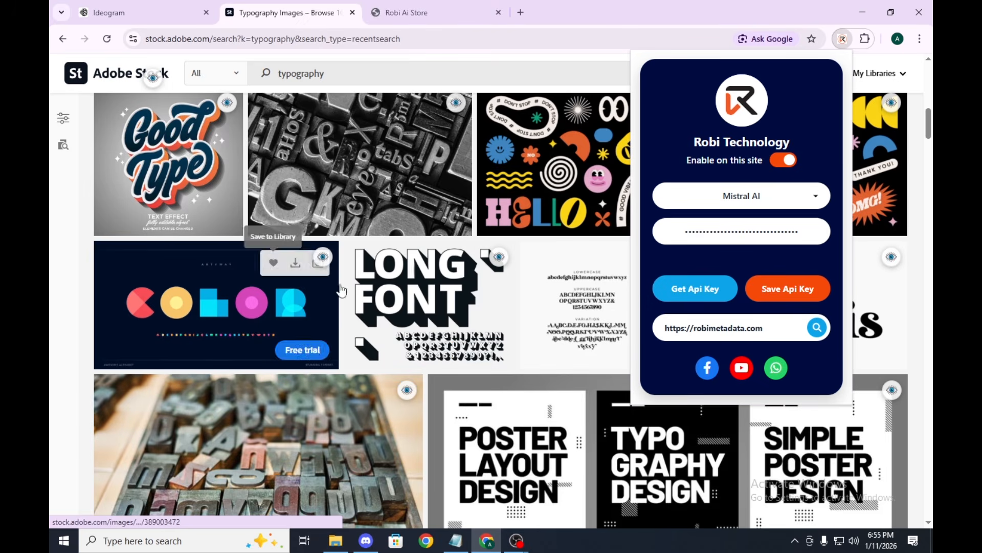
{"action": "mouse_move", "coordinate": [408, 302]}
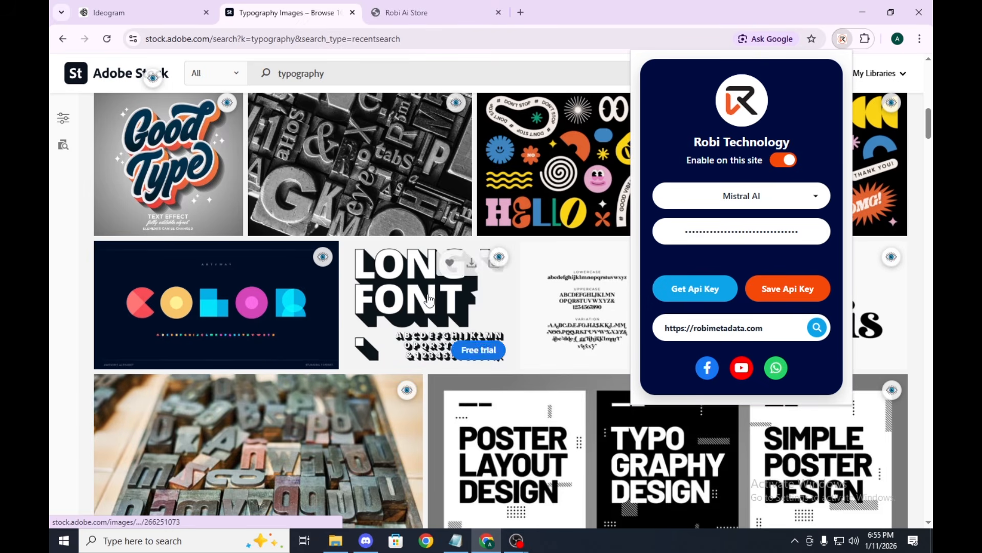
Step: Try to generate a prompt from the "Good Type" text effect image with the extension
{"action": "left_click", "coordinate": [226, 103]}
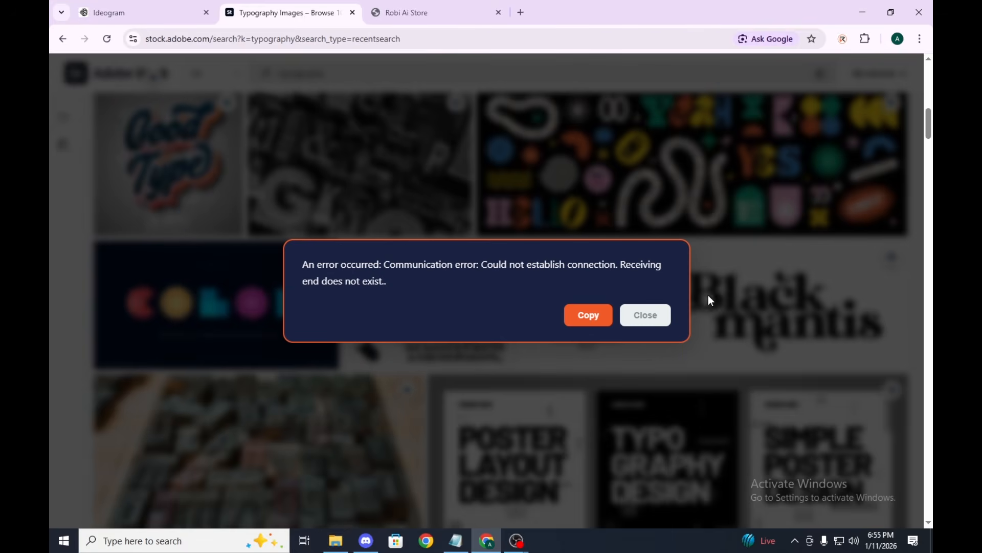
{"action": "left_click", "coordinate": [589, 315]}
{"action": "left_click", "coordinate": [646, 315]}
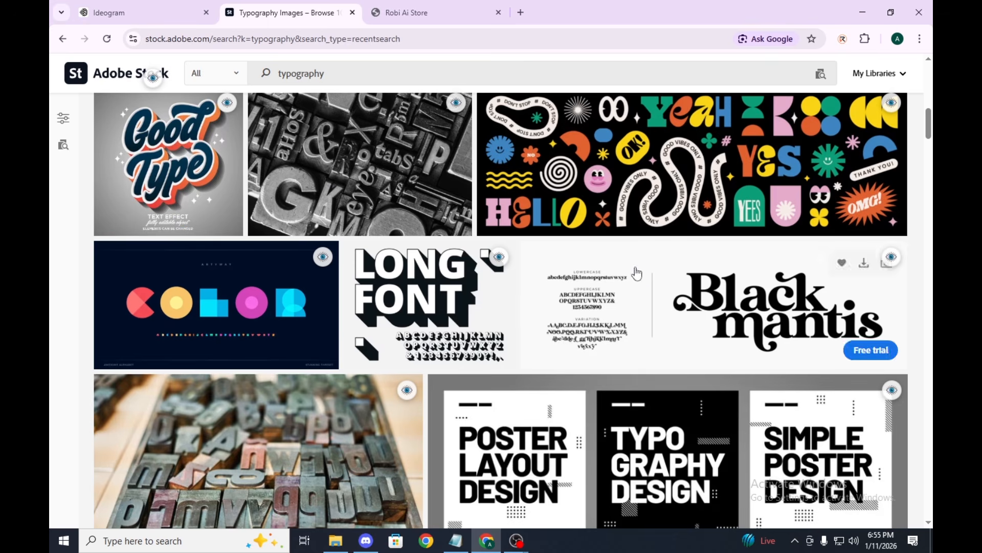
Step: Generate a prompt from the "Good Type" text effect image and copy the description
{"action": "left_click", "coordinate": [228, 103]}
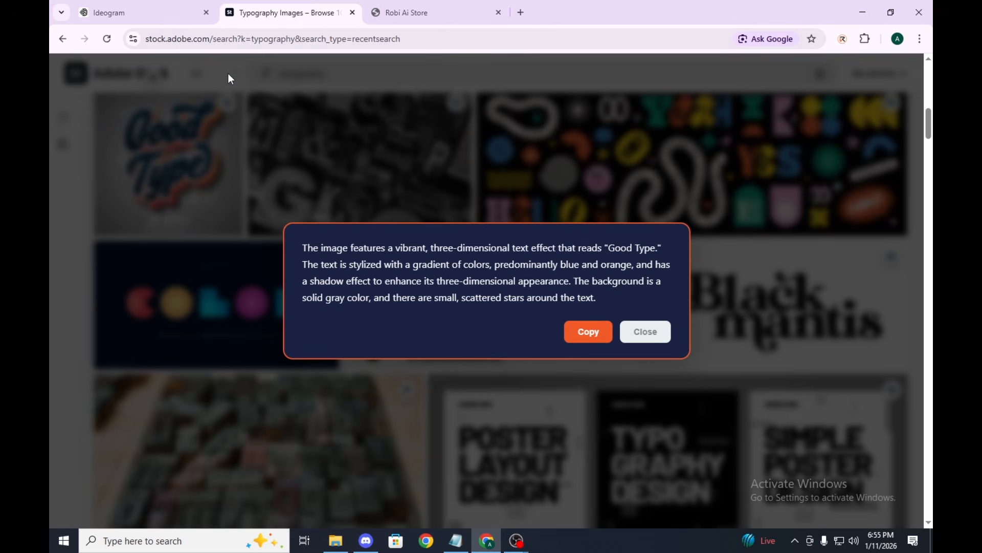
{"action": "left_click_drag", "start_coordinate": [638, 292], "coordinate": [307, 231]}
{"action": "left_click", "coordinate": [594, 336]}
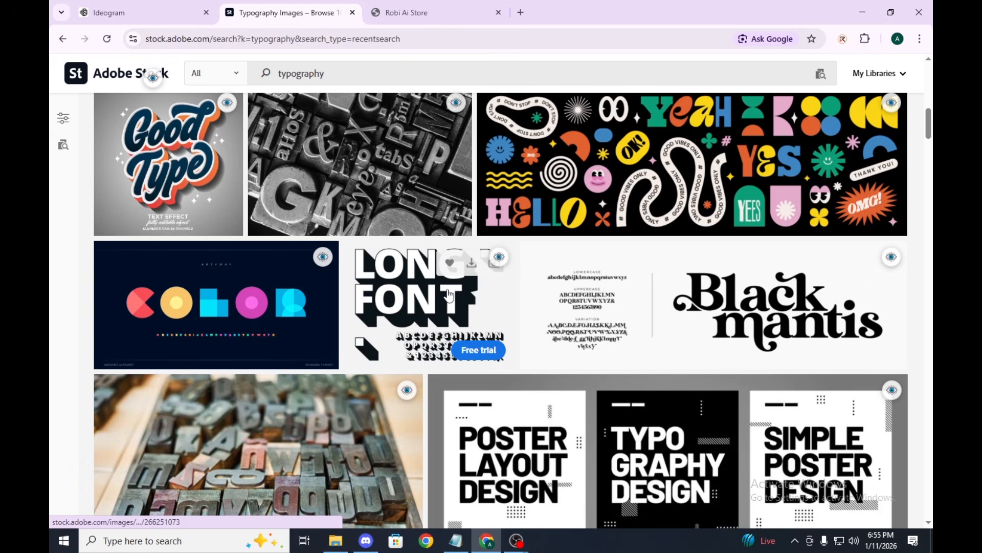
Step: Switch to Ideogram and paste the copied "Good Type" description into the image prompt
{"action": "left_click", "coordinate": [138, 12]}
{"action": "key", "text": "ctrl+v"}
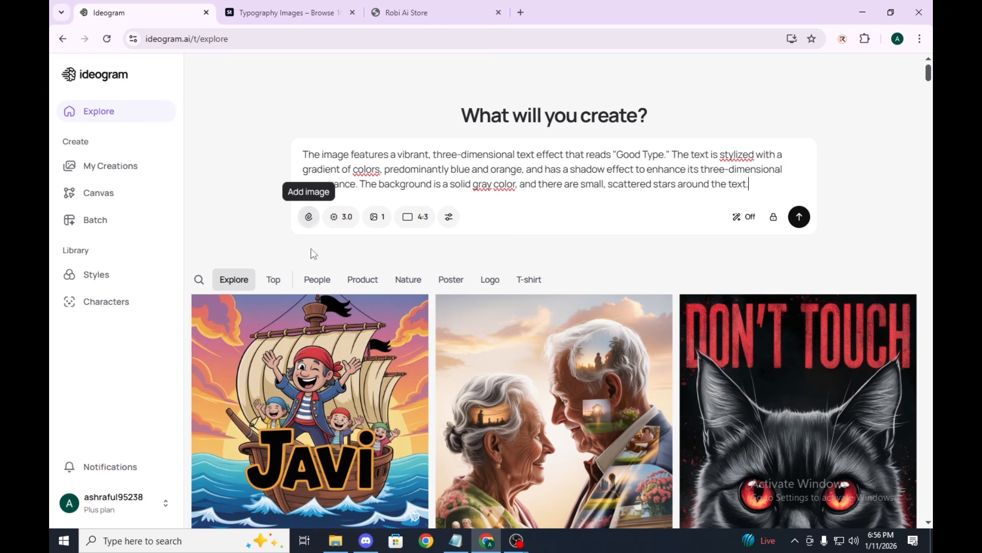
{"action": "scroll", "coordinate": [358, 363], "scroll_direction": "down", "scroll_amount": 1}
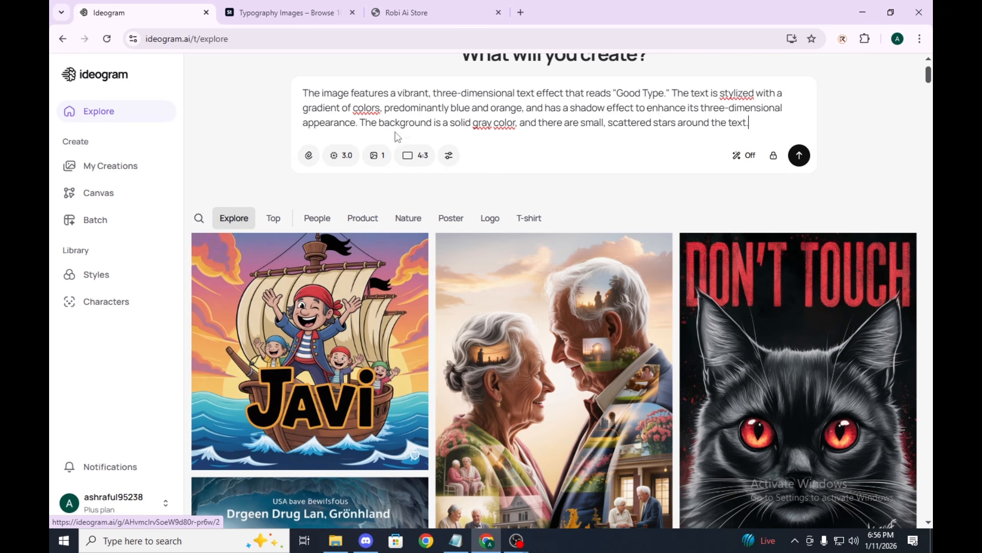
Step: Review the model, image count, render speed and aspect ratio settings, keeping 3.0 (latest), 1 image, Default and 4:3
{"action": "left_click", "coordinate": [342, 160]}
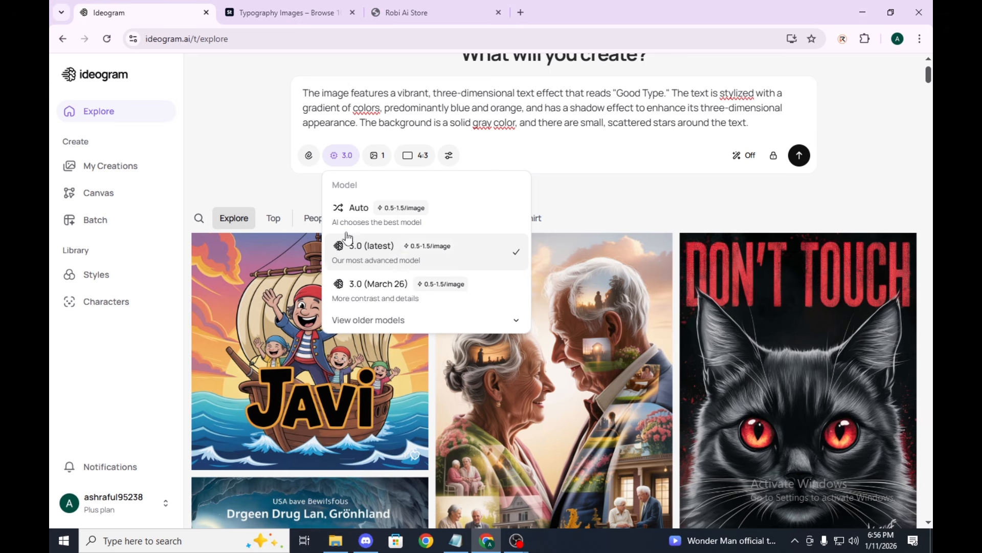
{"action": "left_click", "coordinate": [305, 180]}
{"action": "left_click", "coordinate": [379, 159]}
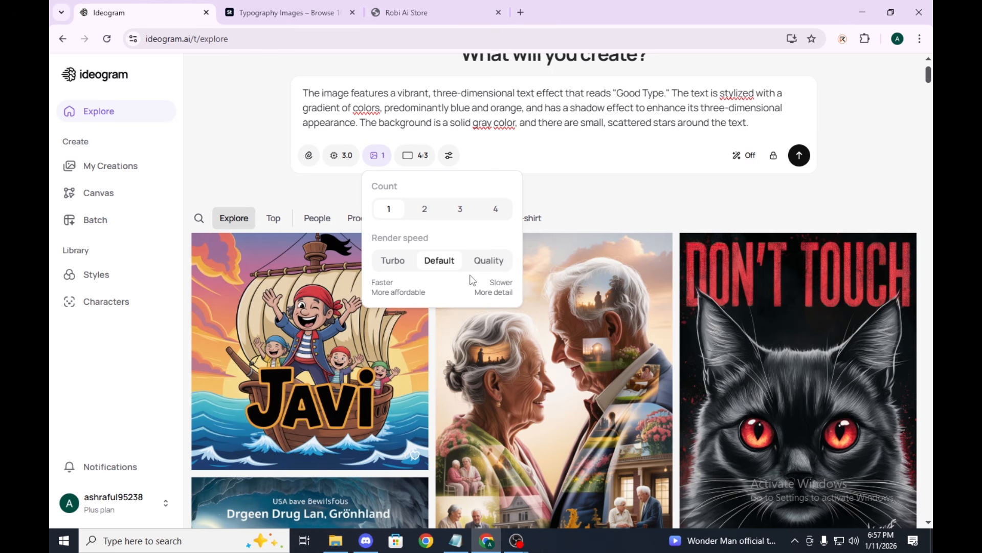
{"action": "left_click", "coordinate": [416, 156]}
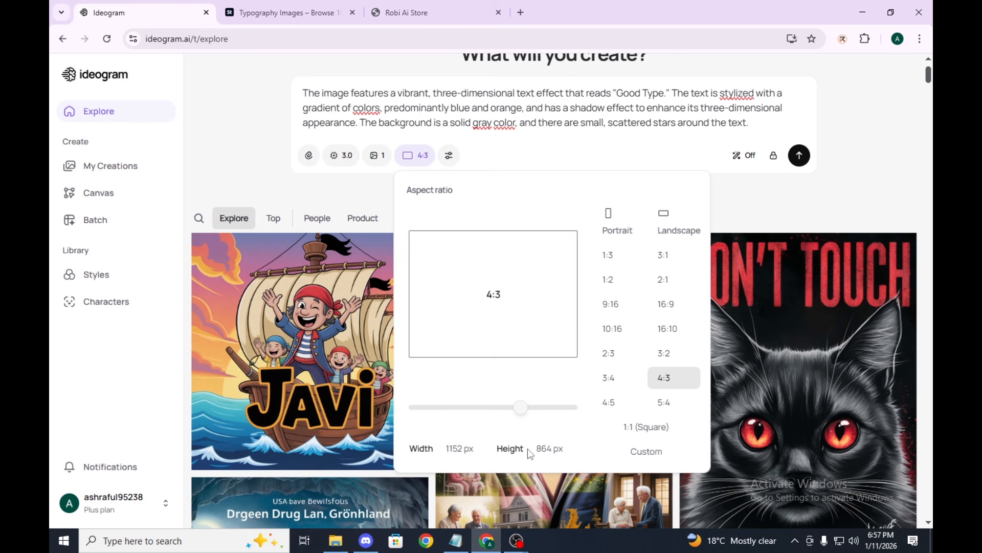
{"action": "left_click", "coordinate": [386, 180]}
Step: Show the additional prompt options, browse the style presets while keeping the Design mode, and check the saved characters
{"action": "left_click", "coordinate": [450, 155]}
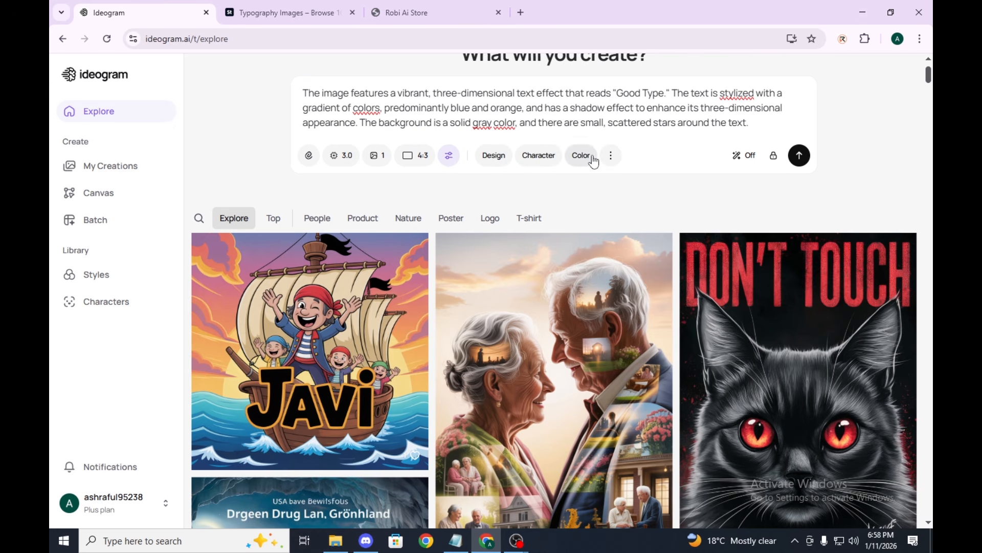
{"action": "left_click", "coordinate": [501, 159]}
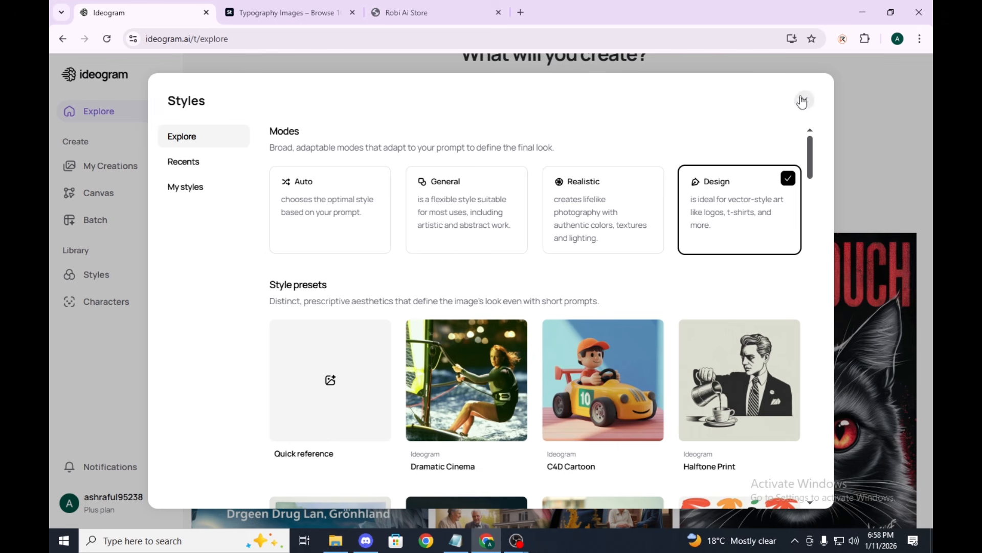
{"action": "scroll", "coordinate": [397, 271], "scroll_direction": "down", "scroll_amount": 2}
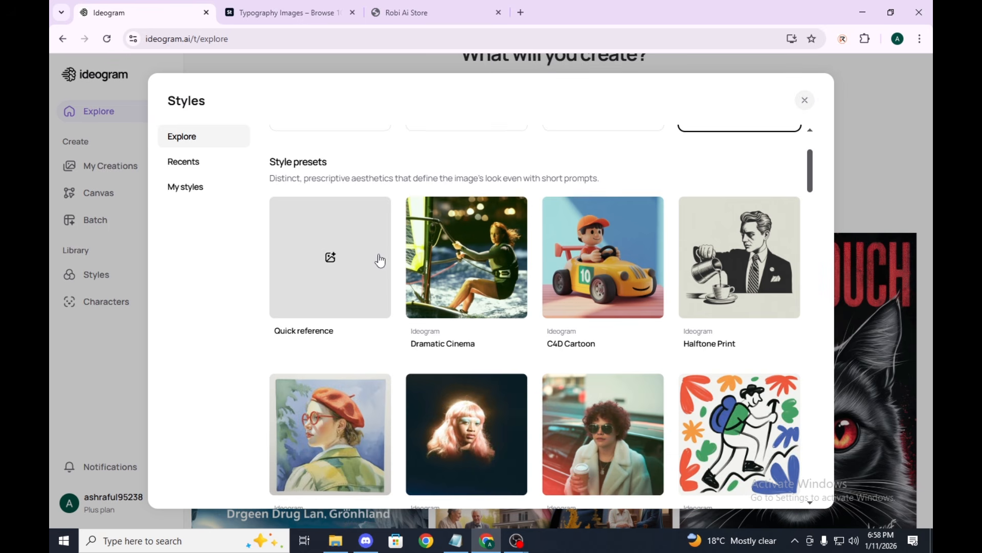
{"action": "scroll", "coordinate": [379, 261], "scroll_direction": "down", "scroll_amount": 7}
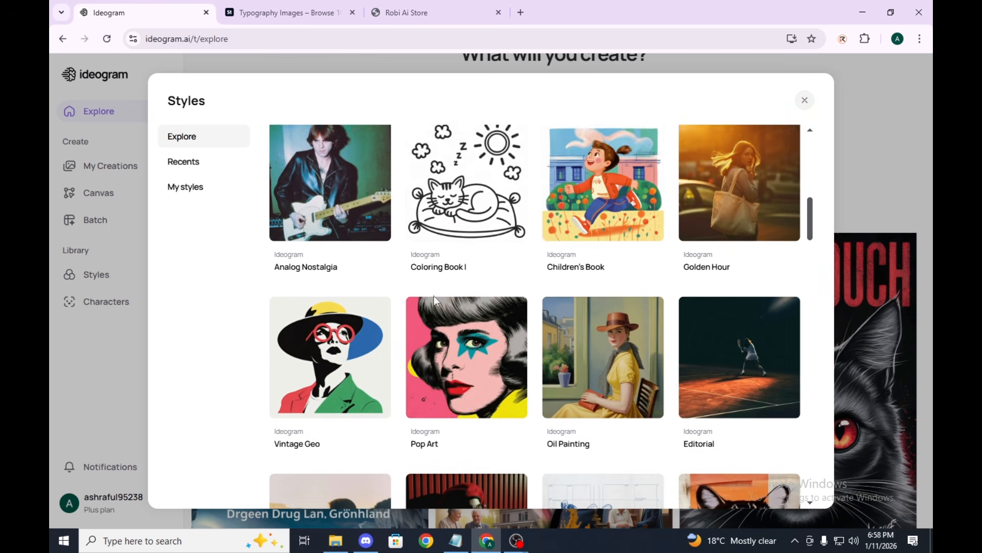
{"action": "scroll", "coordinate": [434, 300], "scroll_direction": "down", "scroll_amount": 10}
{"action": "scroll", "coordinate": [471, 297], "scroll_direction": "down", "scroll_amount": 12}
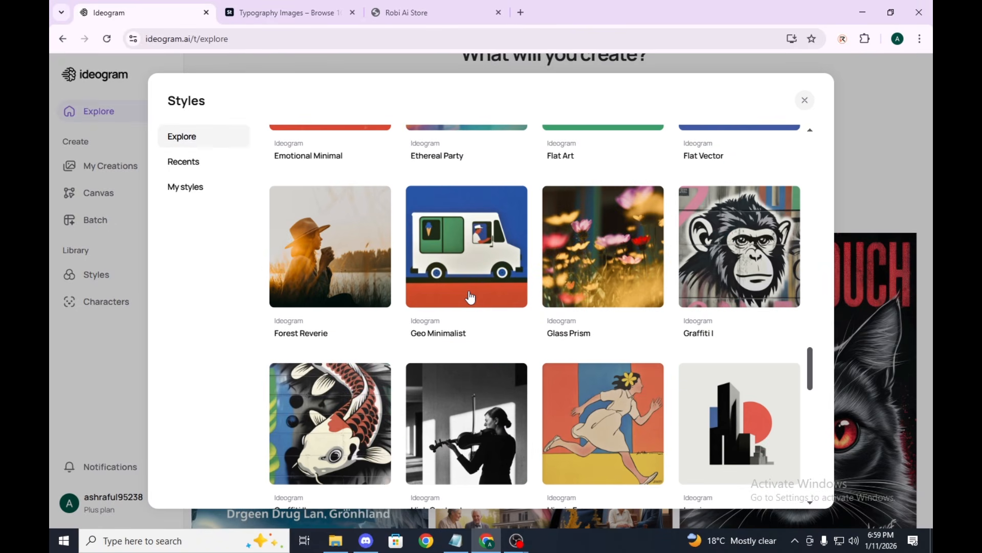
{"action": "left_click", "coordinate": [805, 100]}
{"action": "left_click", "coordinate": [540, 160]}
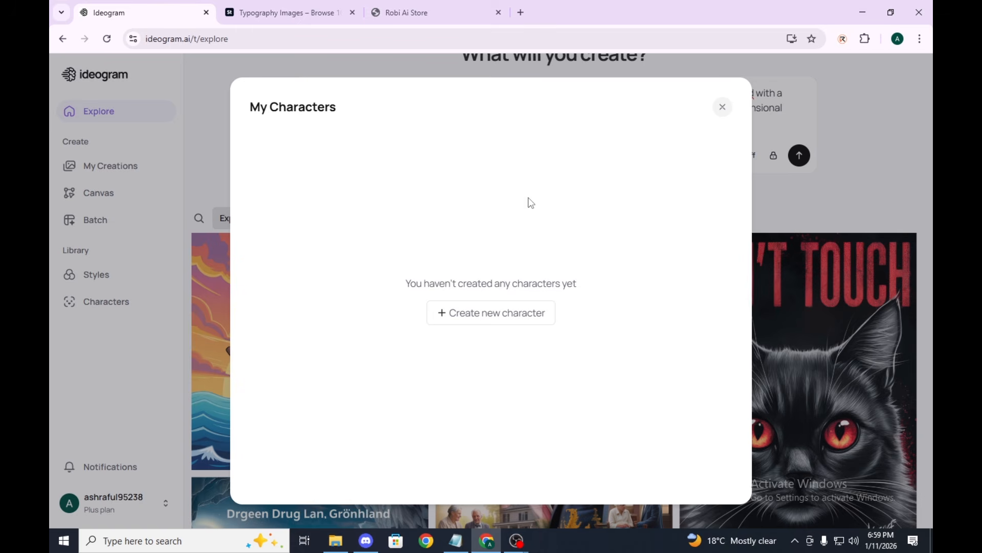
{"action": "key", "text": "Escape"}
{"action": "scroll", "coordinate": [527, 215], "scroll_direction": "down", "scroll_amount": 5}
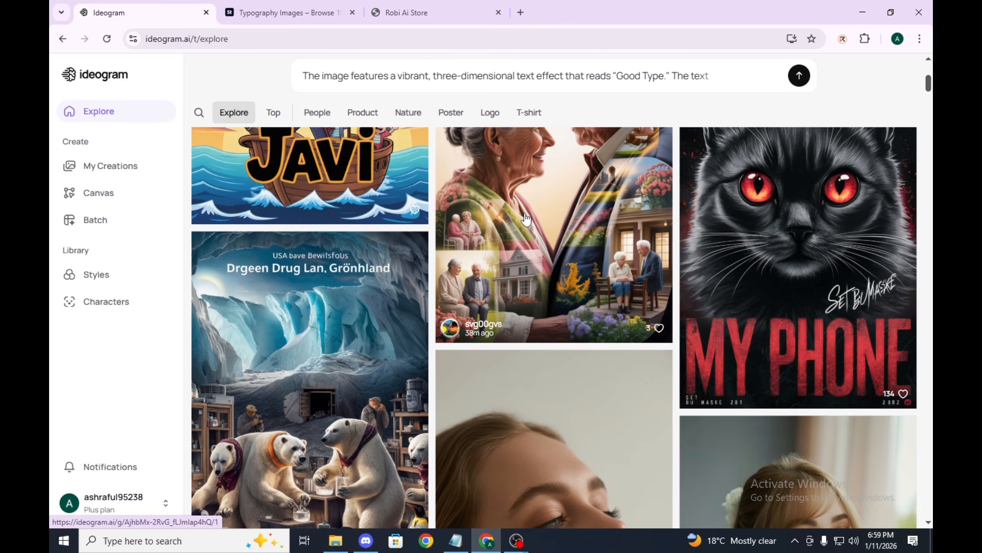
{"action": "scroll", "coordinate": [528, 217], "scroll_direction": "up", "scroll_amount": 5}
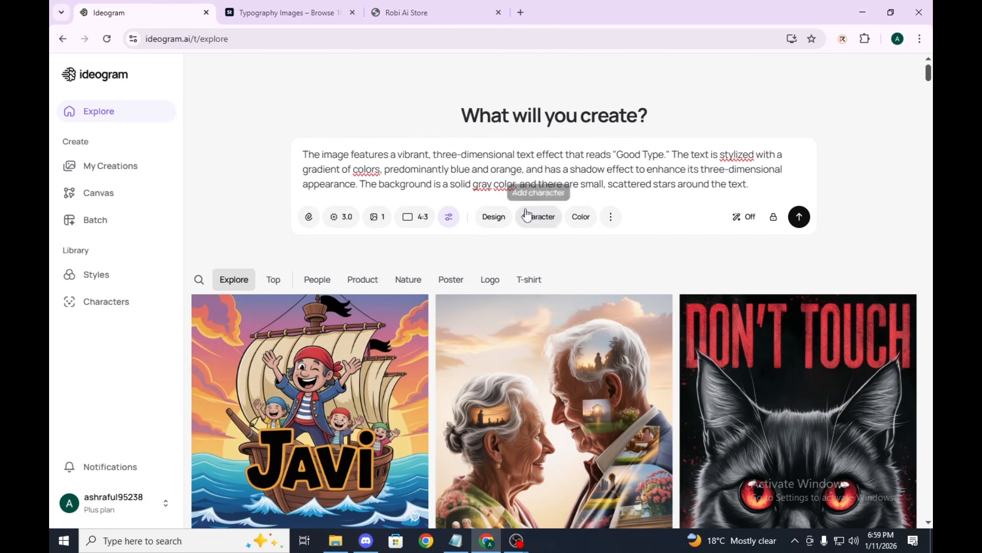
{"action": "left_click_drag", "start_coordinate": [762, 185], "coordinate": [318, 145]}
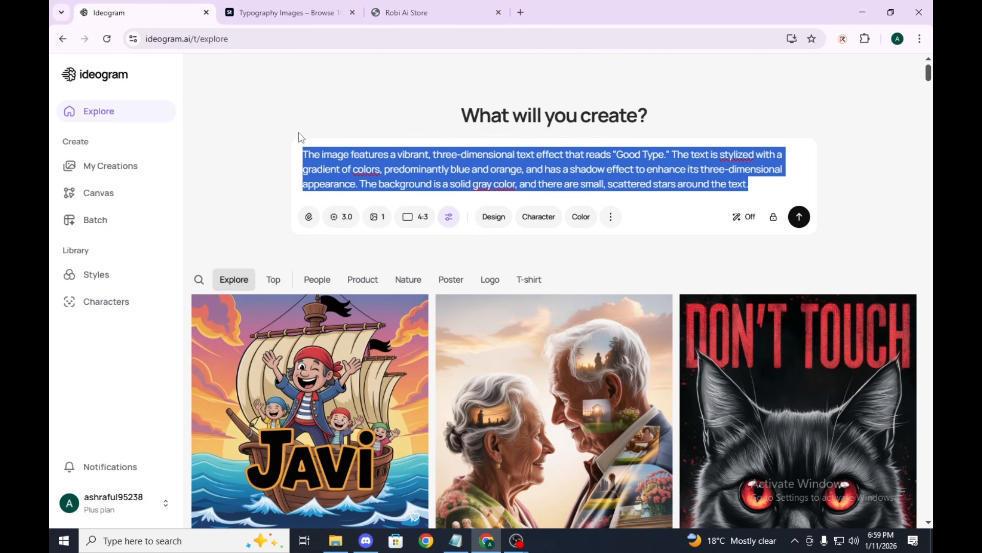
{"action": "scroll", "coordinate": [469, 147], "scroll_direction": "down", "scroll_amount": 3}
{"action": "scroll", "coordinate": [469, 149], "scroll_direction": "up", "scroll_amount": 3}
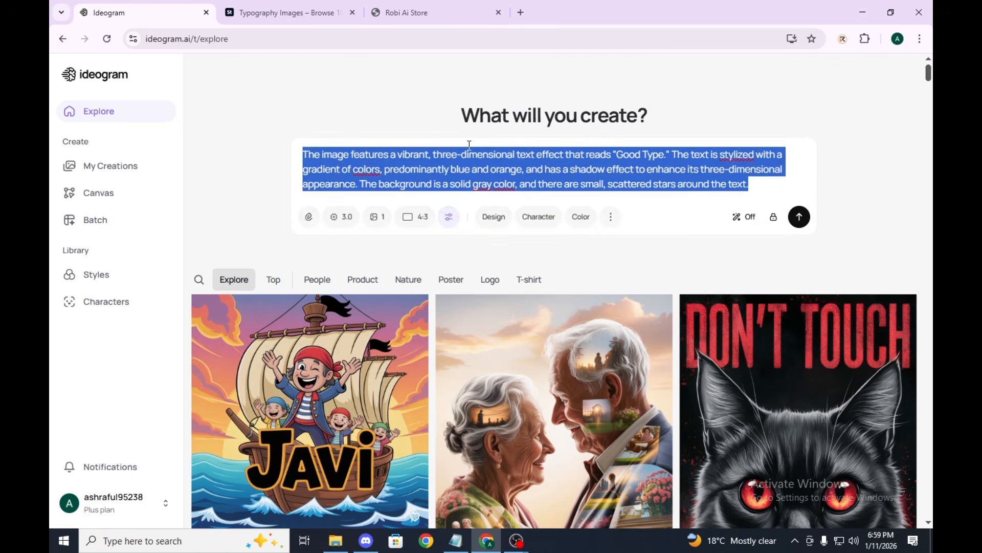
{"action": "scroll", "coordinate": [565, 217], "scroll_direction": "down", "scroll_amount": 1}
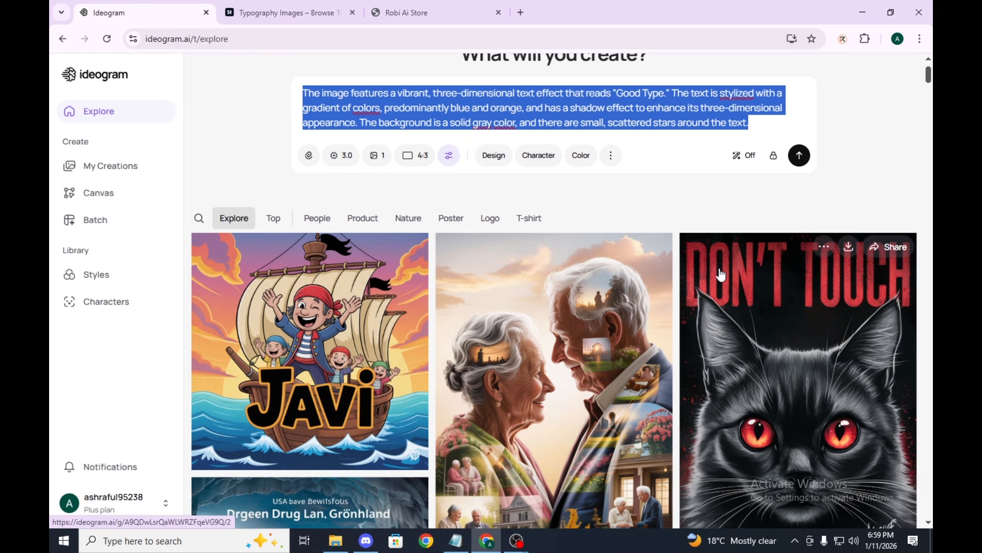
{"action": "scroll", "coordinate": [401, 343], "scroll_direction": "down", "scroll_amount": 8}
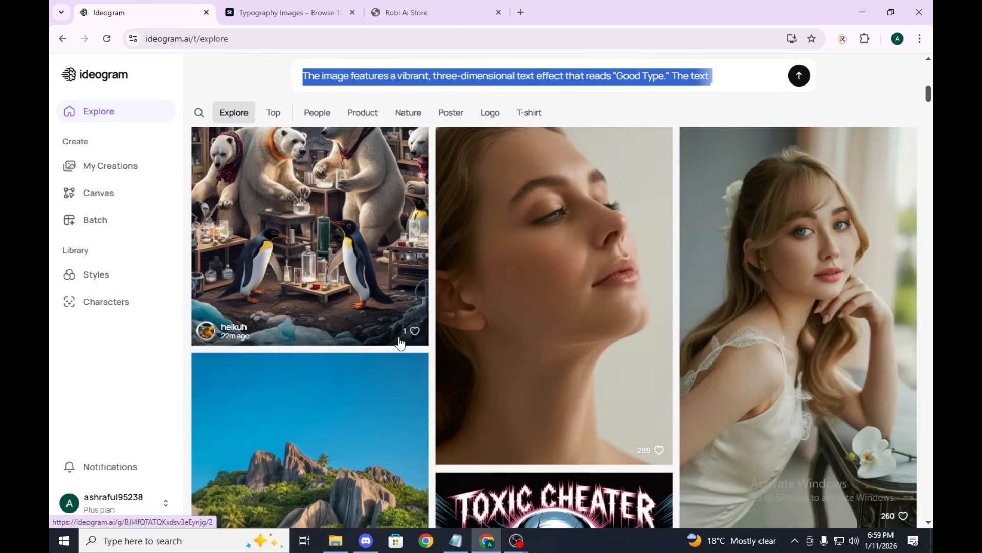
{"action": "scroll", "coordinate": [401, 343], "scroll_direction": "down", "scroll_amount": 6}
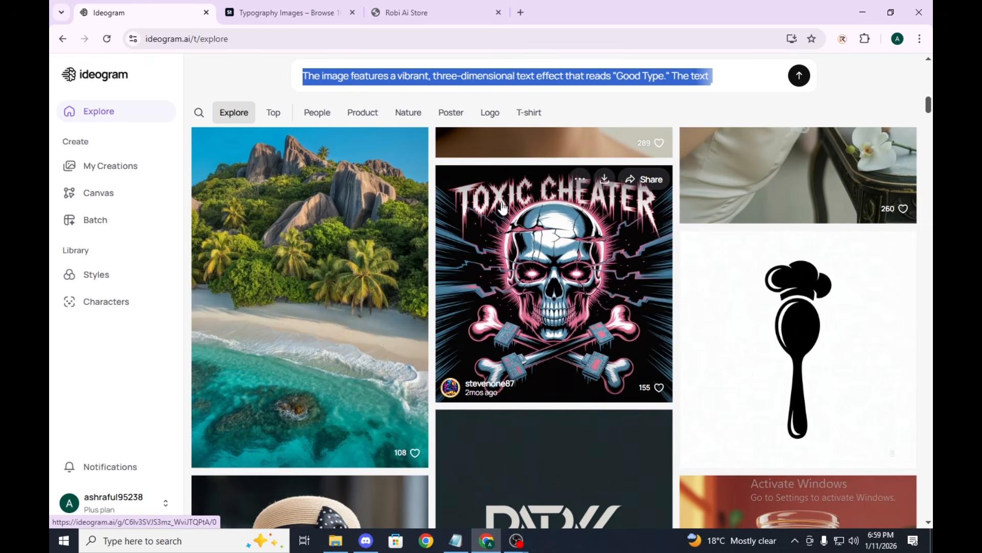
{"action": "scroll", "coordinate": [504, 208], "scroll_direction": "up", "scroll_amount": 15}
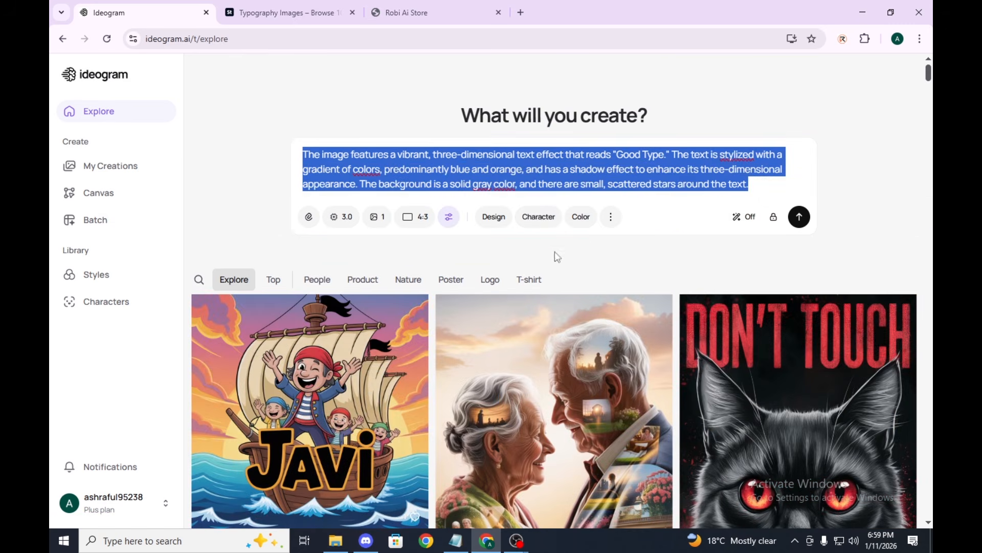
Step: Review the color palette, Magic Prompt and visibility options, keeping them at Auto, Off and Private
{"action": "left_click", "coordinate": [580, 217]}
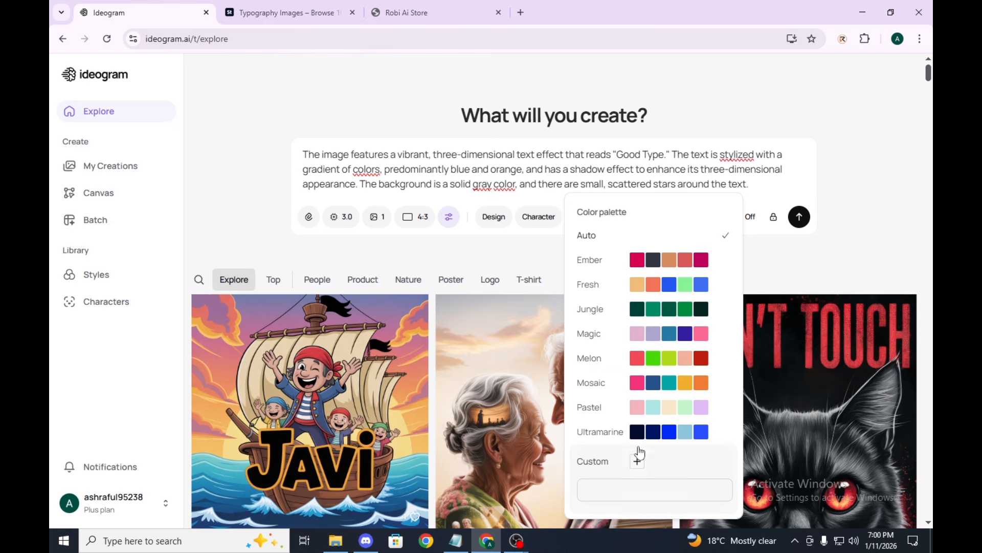
{"action": "left_click", "coordinate": [629, 494]}
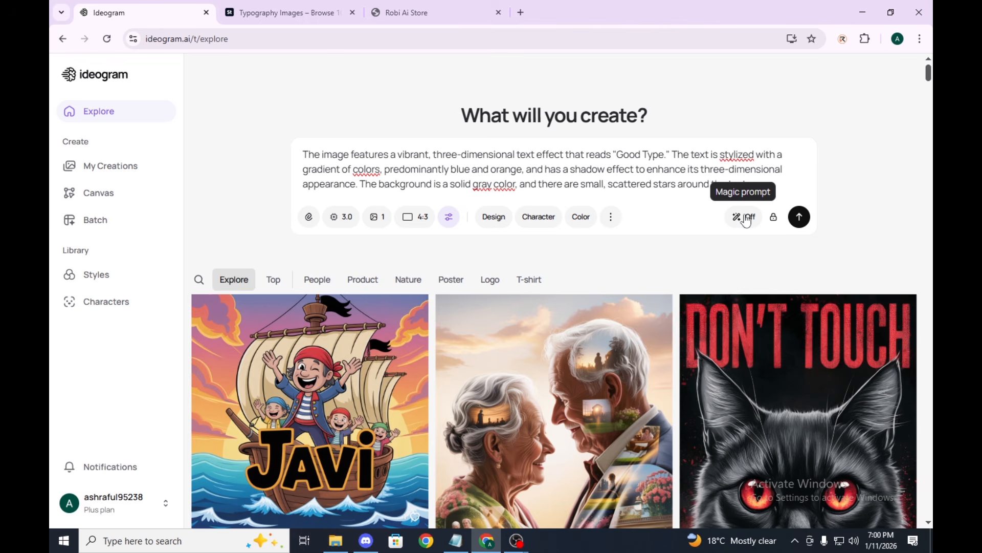
{"action": "left_click", "coordinate": [742, 220]}
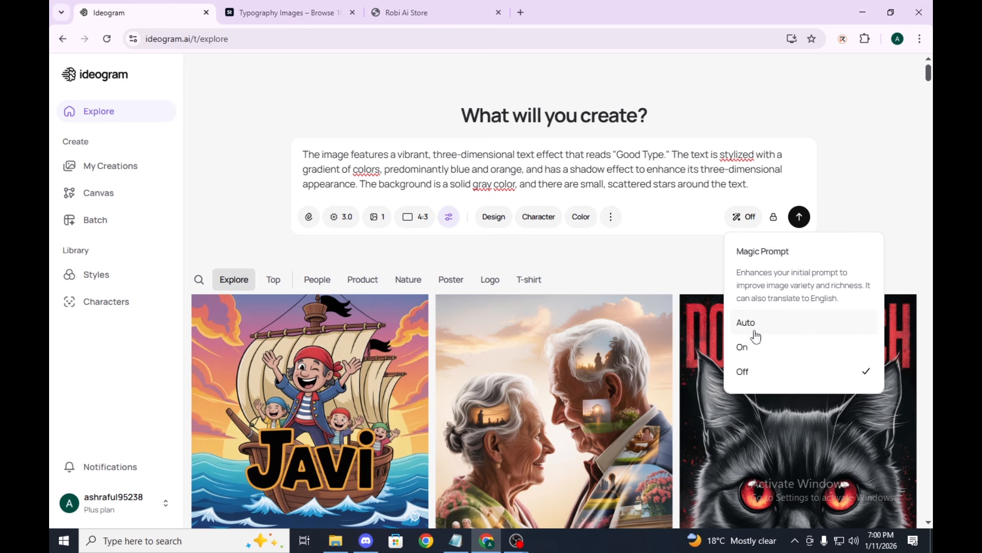
{"action": "left_click_drag", "start_coordinate": [762, 183], "coordinate": [302, 154]}
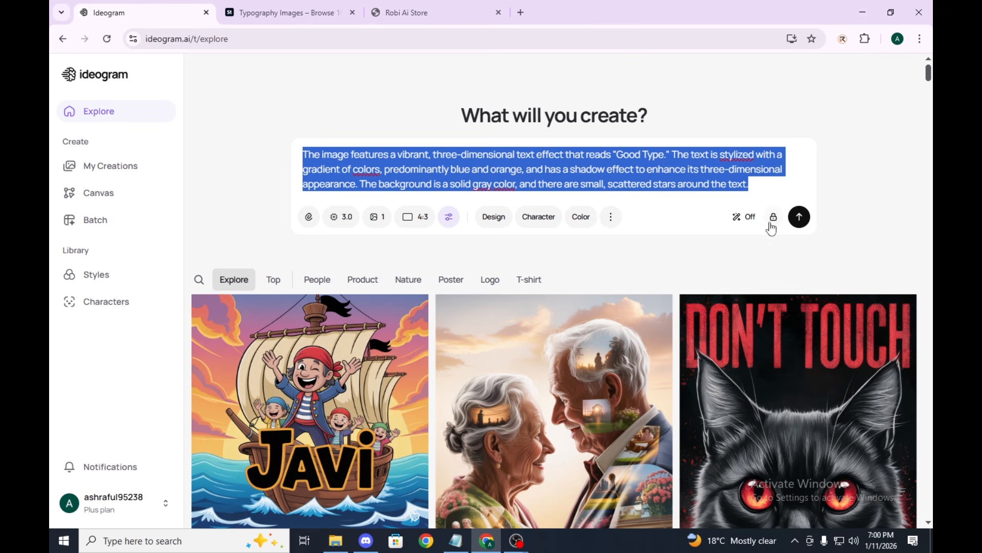
{"action": "left_click", "coordinate": [745, 216]}
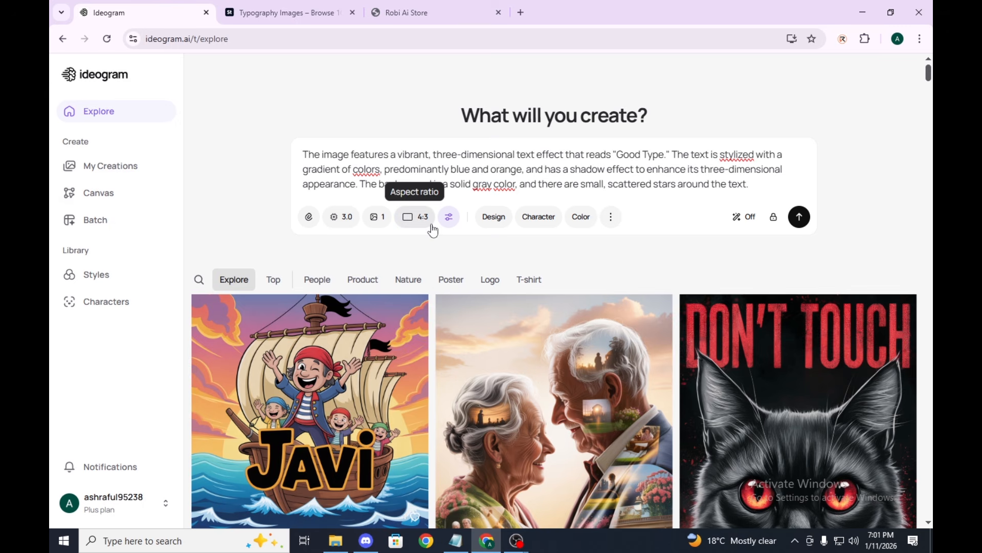
{"action": "left_click", "coordinate": [773, 218]}
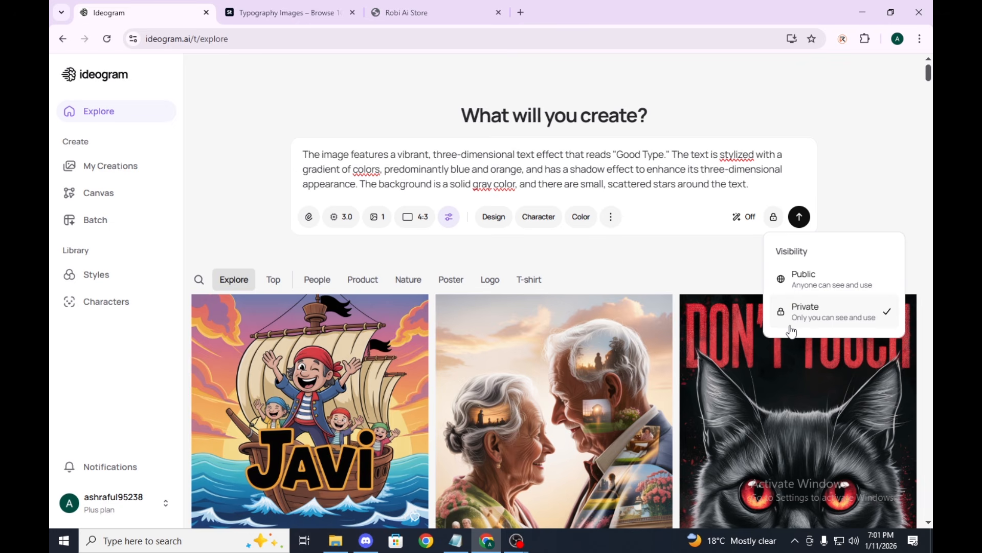
{"action": "left_click", "coordinate": [792, 330]}
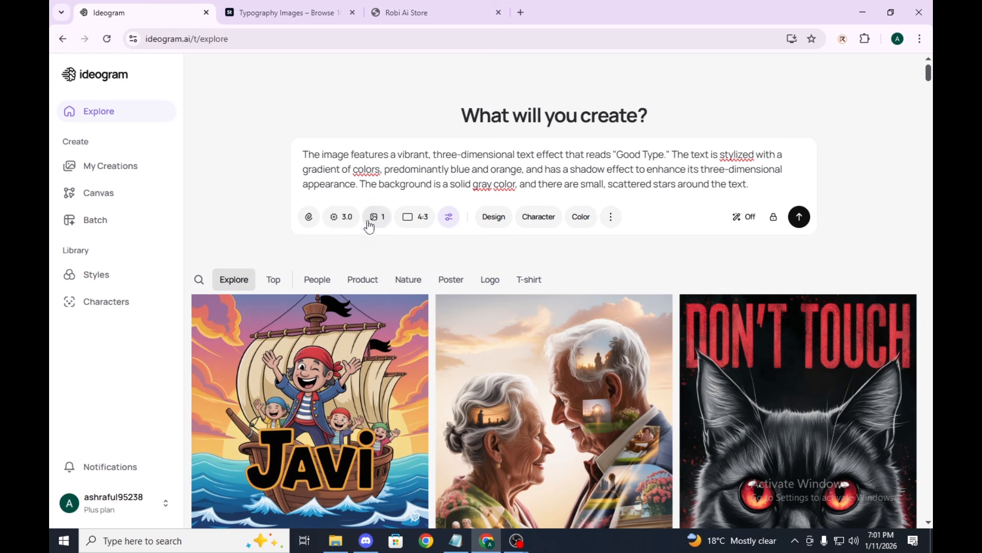
Step: Generate the image from the "Good Type" prompt and view it among the creations
{"action": "left_click", "coordinate": [798, 217]}
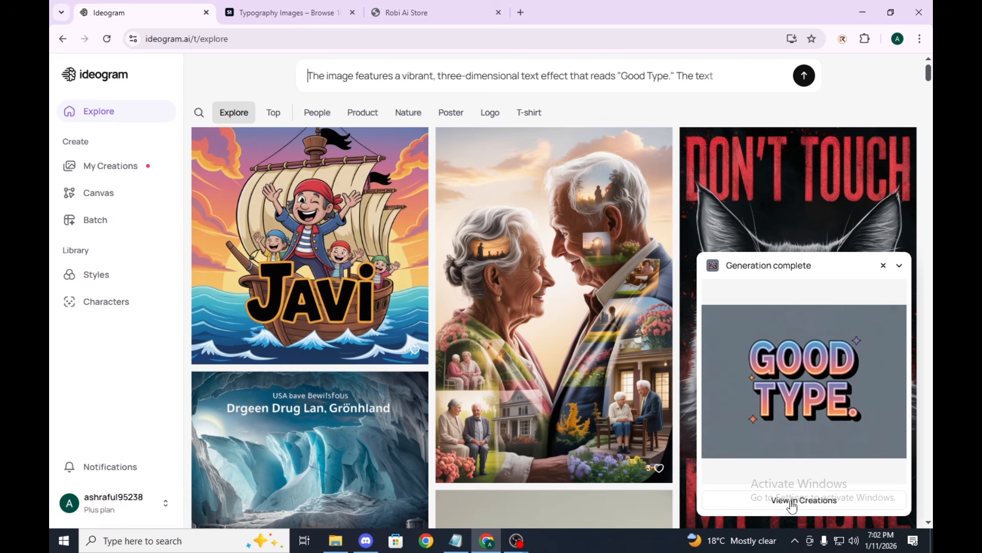
{"action": "left_click", "coordinate": [825, 504]}
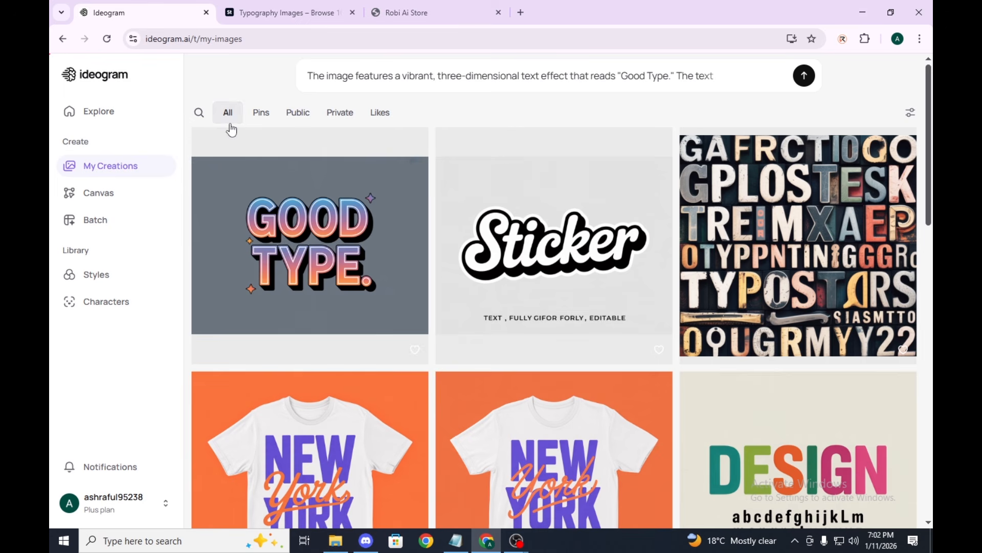
{"action": "scroll", "coordinate": [693, 322], "scroll_direction": "down", "scroll_amount": 9}
{"action": "scroll", "coordinate": [691, 321], "scroll_direction": "up", "scroll_amount": 10}
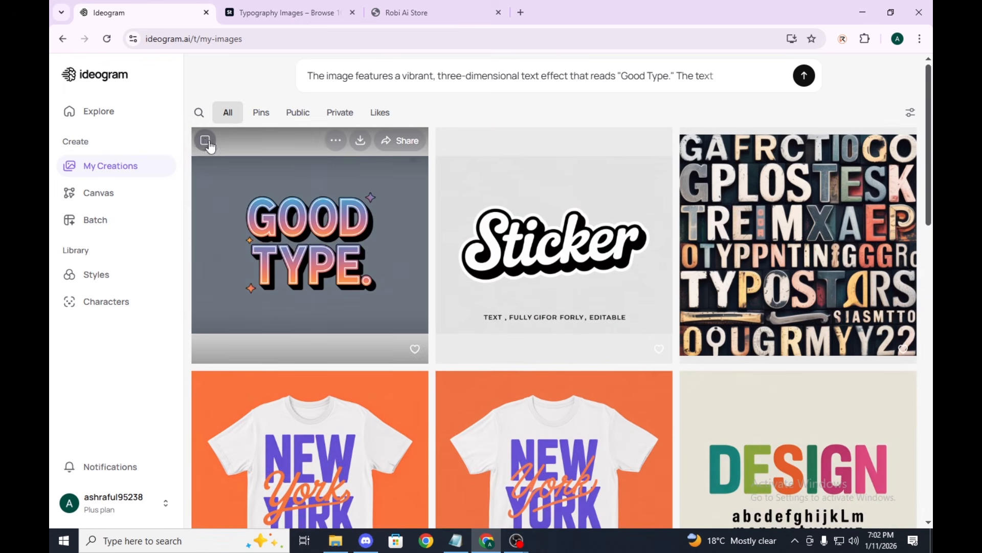
{"action": "left_click", "coordinate": [205, 140]}
{"action": "left_click", "coordinate": [449, 139]}
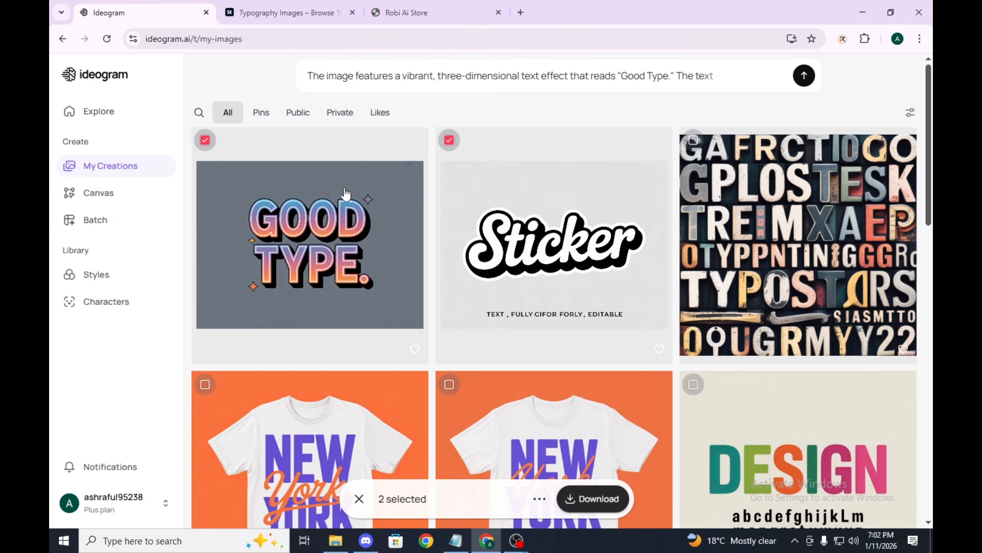
{"action": "left_click", "coordinate": [456, 145]}
{"action": "left_click", "coordinate": [205, 141]}
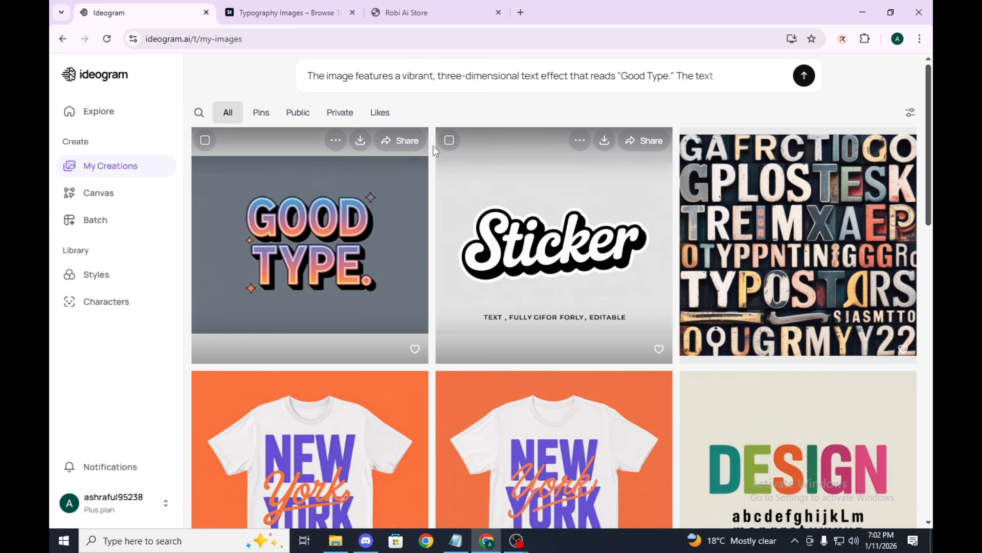
Step: Download the generated "Good Type" image as a PNG file
{"action": "left_click", "coordinate": [360, 142]}
{"action": "left_click", "coordinate": [383, 272]}
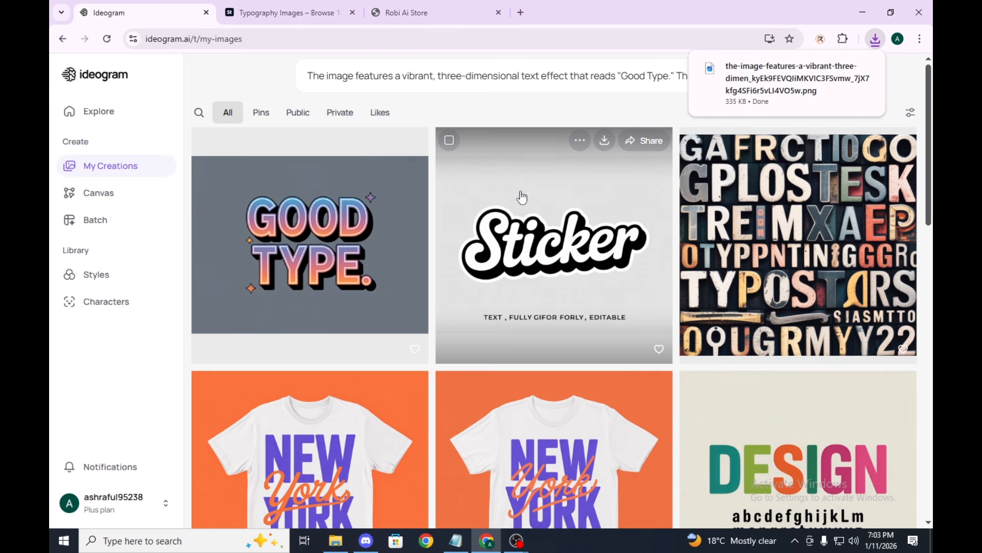
Step: Switch to Adobe Stock, browse the typography results, and search the stock library for "vector"
{"action": "left_click", "coordinate": [260, 7]}
{"action": "scroll", "coordinate": [510, 282], "scroll_direction": "down", "scroll_amount": 12}
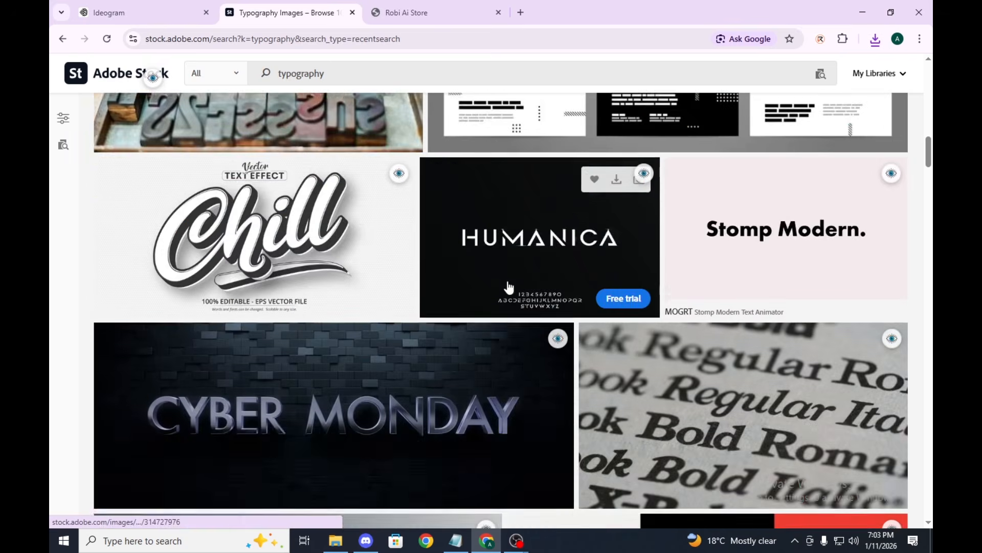
{"action": "scroll", "coordinate": [507, 288], "scroll_direction": "down", "scroll_amount": 7}
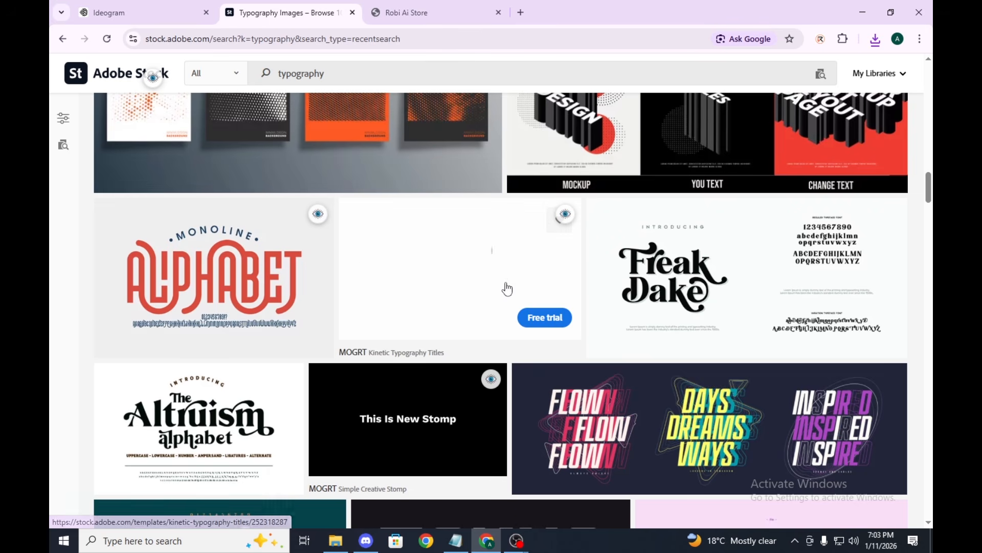
{"action": "scroll", "coordinate": [506, 286], "scroll_direction": "up", "scroll_amount": 12}
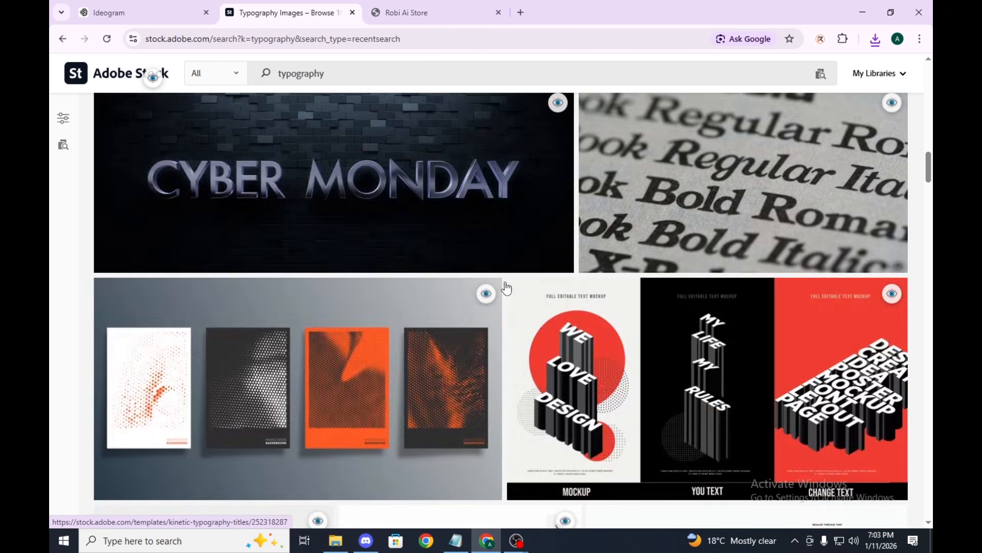
{"action": "double_click", "coordinate": [357, 79]}
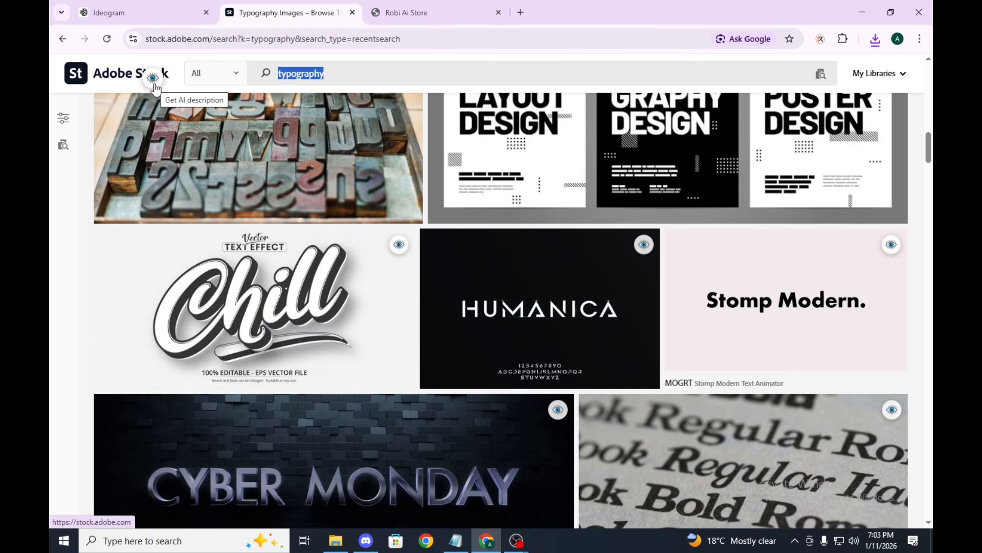
{"action": "type", "text": "vector"}
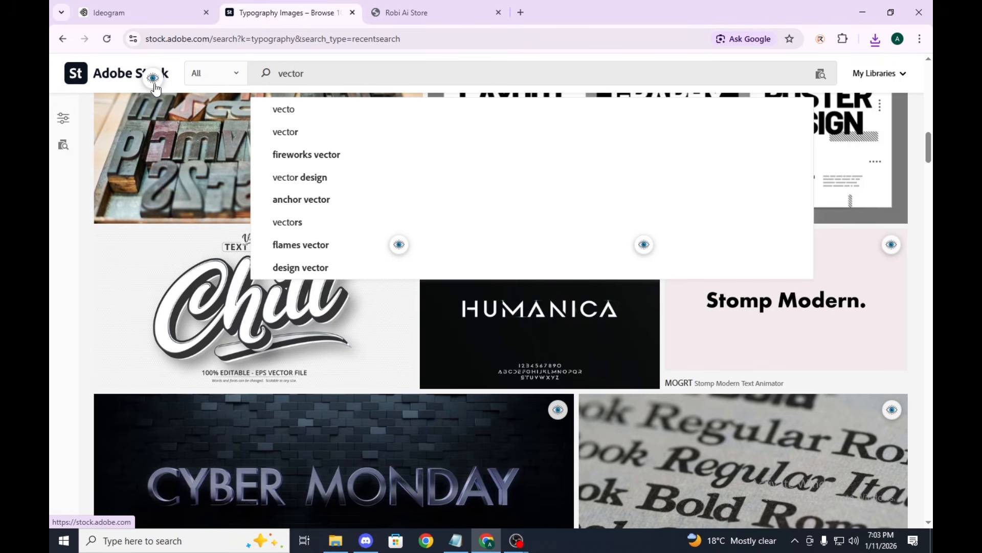
{"action": "key", "text": "Return"}
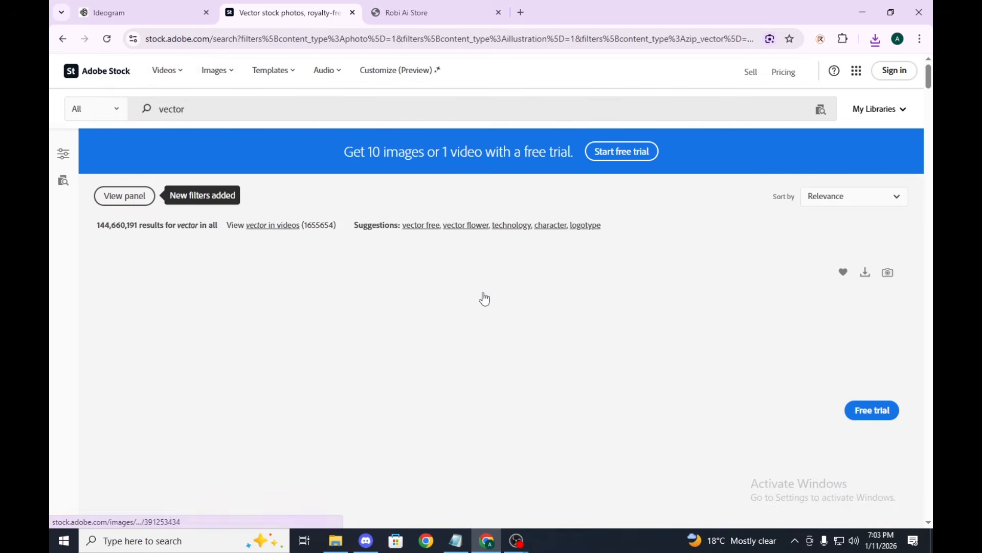
Step: Examine the vector search results for a suitable reference image
{"action": "scroll", "coordinate": [485, 299], "scroll_direction": "down", "scroll_amount": 10}
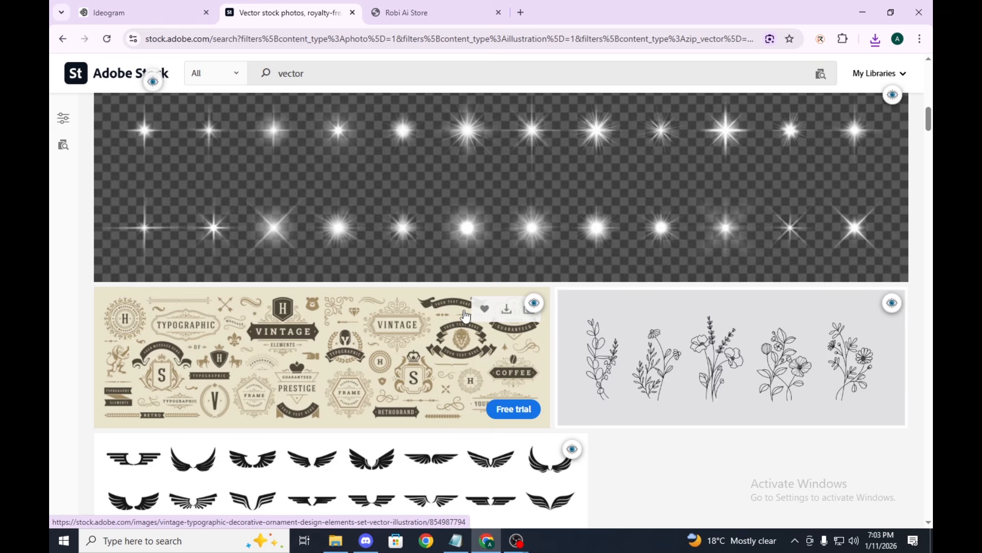
{"action": "scroll", "coordinate": [463, 320], "scroll_direction": "down", "scroll_amount": 10}
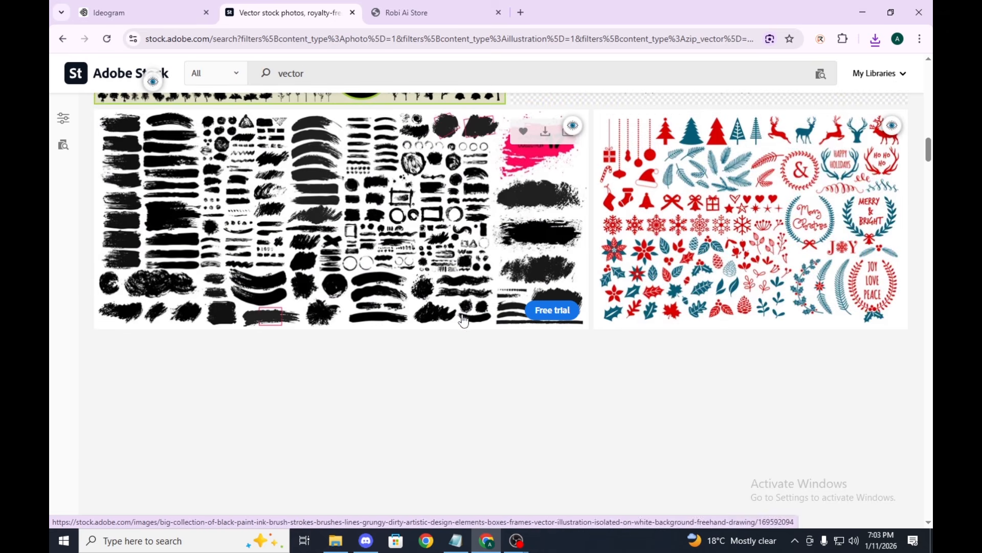
{"action": "scroll", "coordinate": [463, 321], "scroll_direction": "down", "scroll_amount": 2}
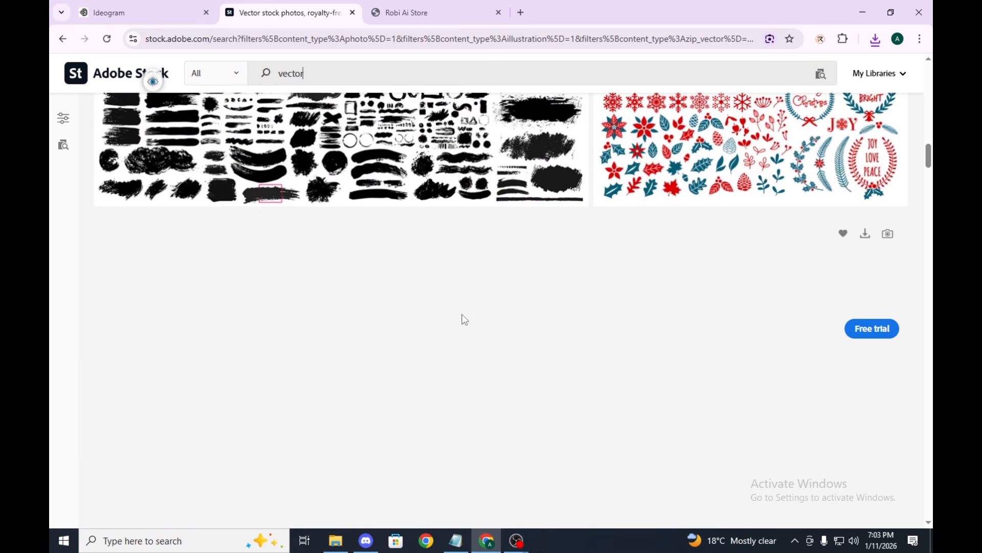
{"action": "scroll", "coordinate": [464, 319], "scroll_direction": "up", "scroll_amount": 8}
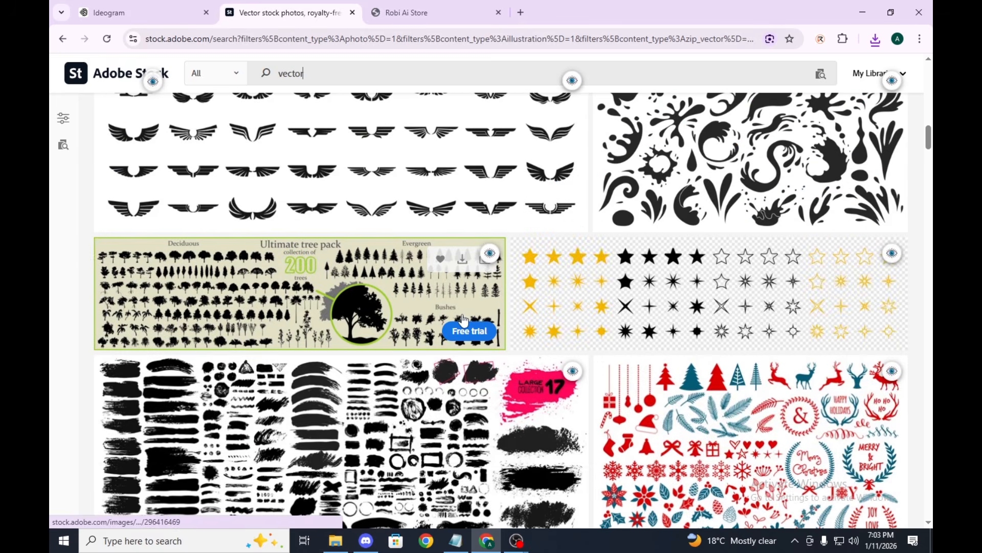
{"action": "scroll", "coordinate": [463, 318], "scroll_direction": "up", "scroll_amount": 3}
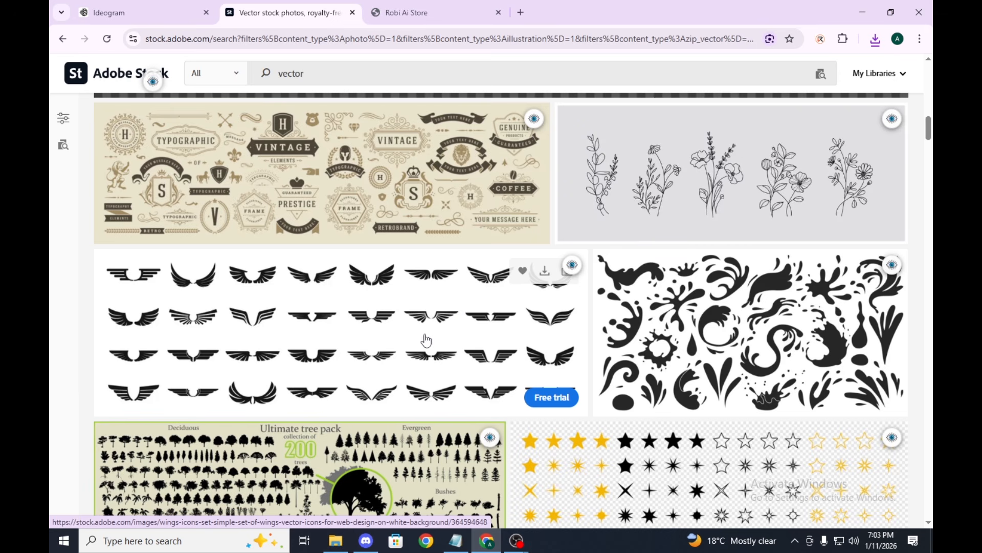
{"action": "scroll", "coordinate": [426, 339], "scroll_direction": "down", "scroll_amount": 15}
{"action": "scroll", "coordinate": [428, 334], "scroll_direction": "up", "scroll_amount": 6}
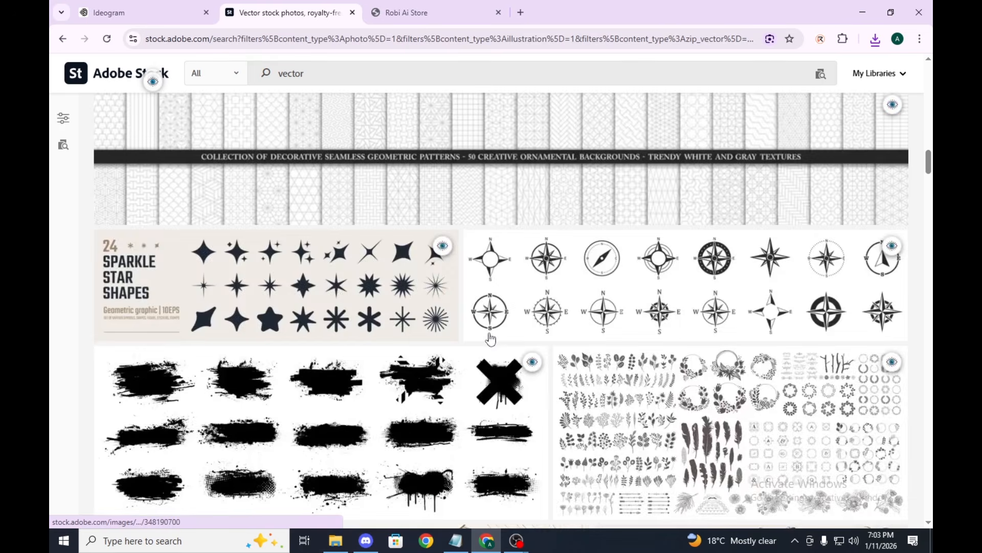
{"action": "scroll", "coordinate": [490, 338], "scroll_direction": "up", "scroll_amount": 20}
{"action": "scroll", "coordinate": [490, 335], "scroll_direction": "down", "scroll_amount": 12}
{"action": "scroll", "coordinate": [490, 333], "scroll_direction": "up", "scroll_amount": 3}
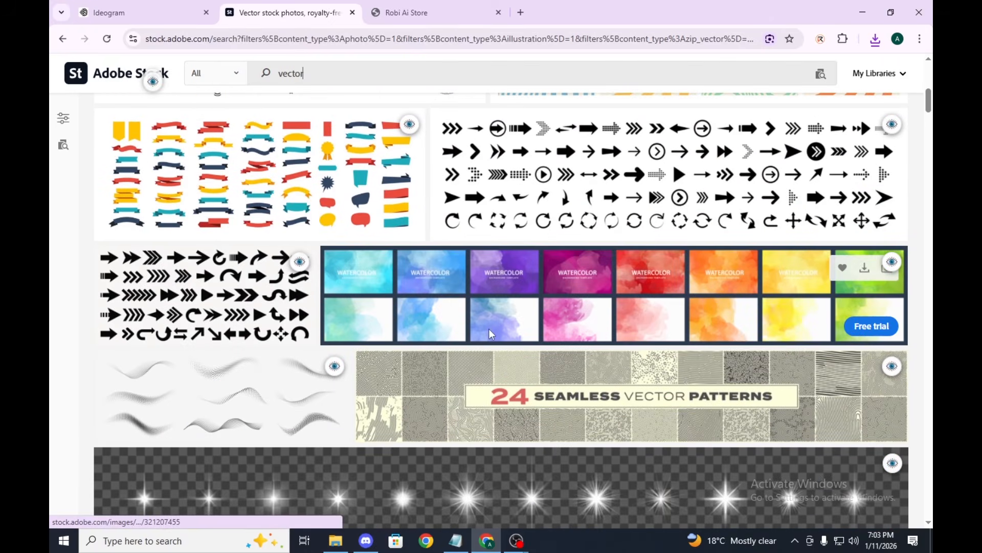
Step: Get the AI description of the smaller black arrow icon set beside the watercolor templates and copy it
{"action": "left_click", "coordinate": [295, 267]}
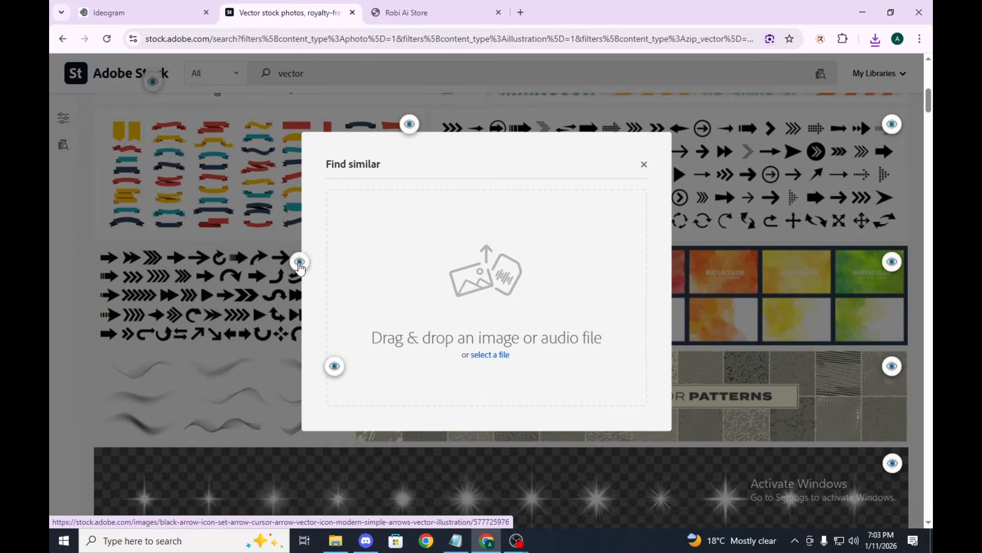
{"action": "left_click", "coordinate": [301, 269]}
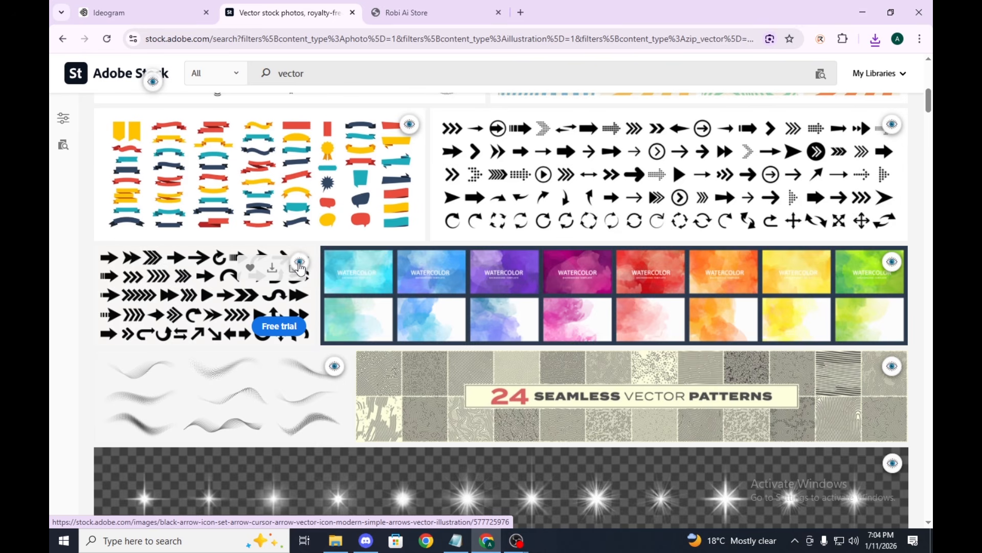
{"action": "left_click", "coordinate": [300, 266]}
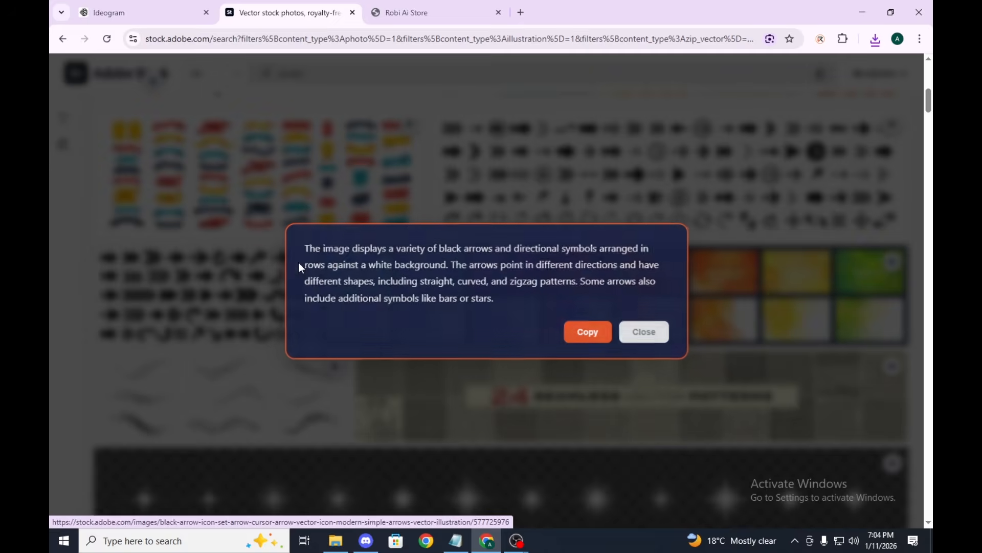
{"action": "left_click", "coordinate": [571, 338]}
{"action": "left_click", "coordinate": [572, 361]}
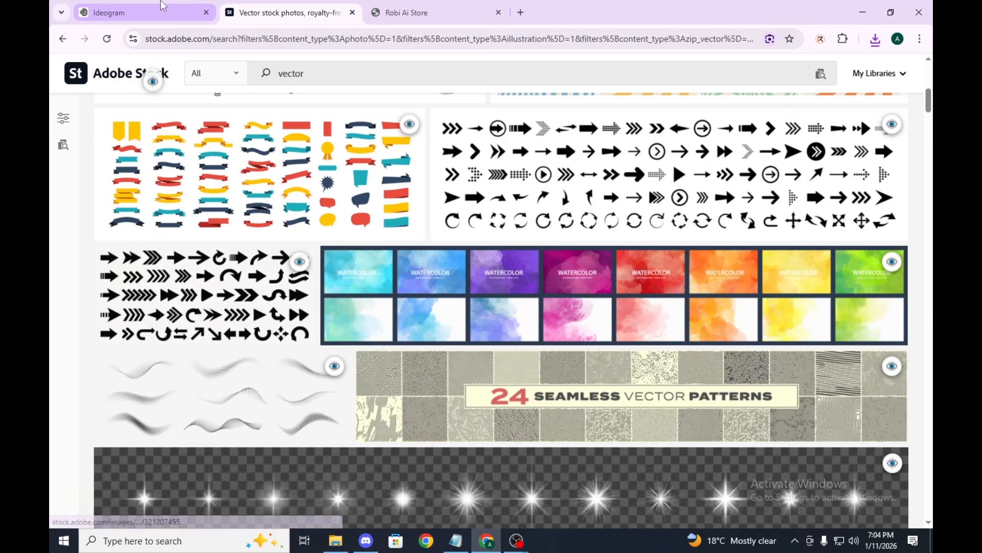
Step: Switch to Ideogram, replace the "Good Type" prompt with the copied black arrows description, and submit it for generation
{"action": "left_click", "coordinate": [162, 7]}
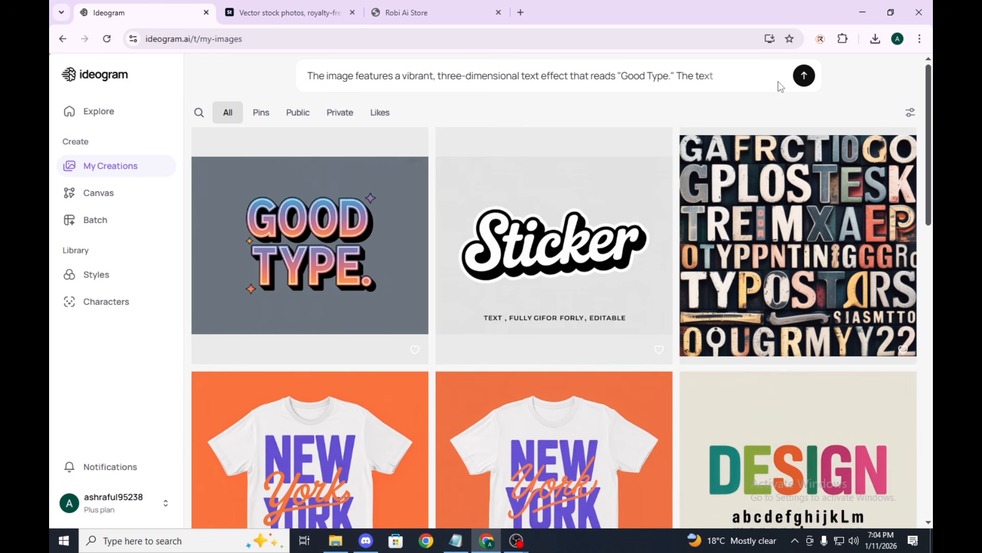
{"action": "left_click", "coordinate": [697, 84]}
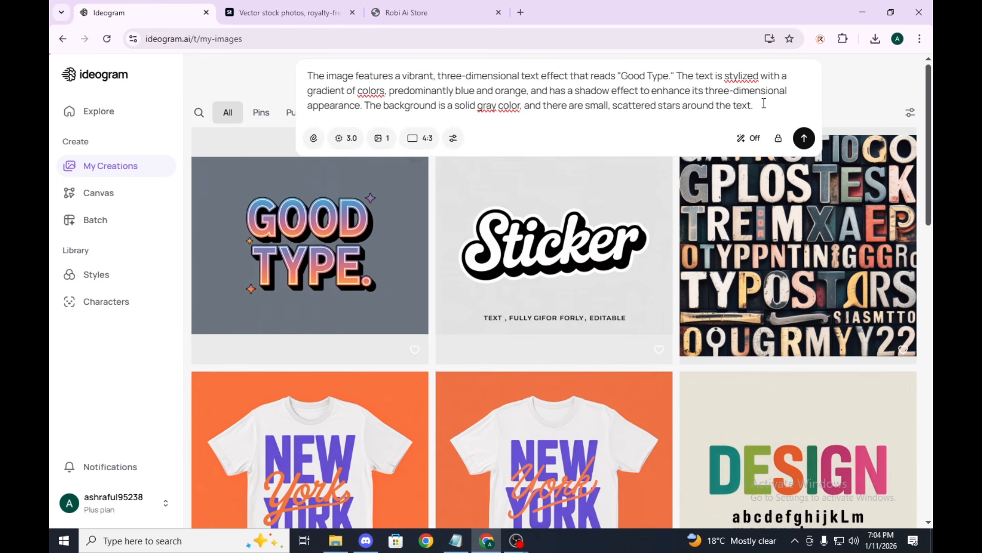
{"action": "key", "text": "ctrl+a"}
{"action": "key", "text": "ctrl+v"}
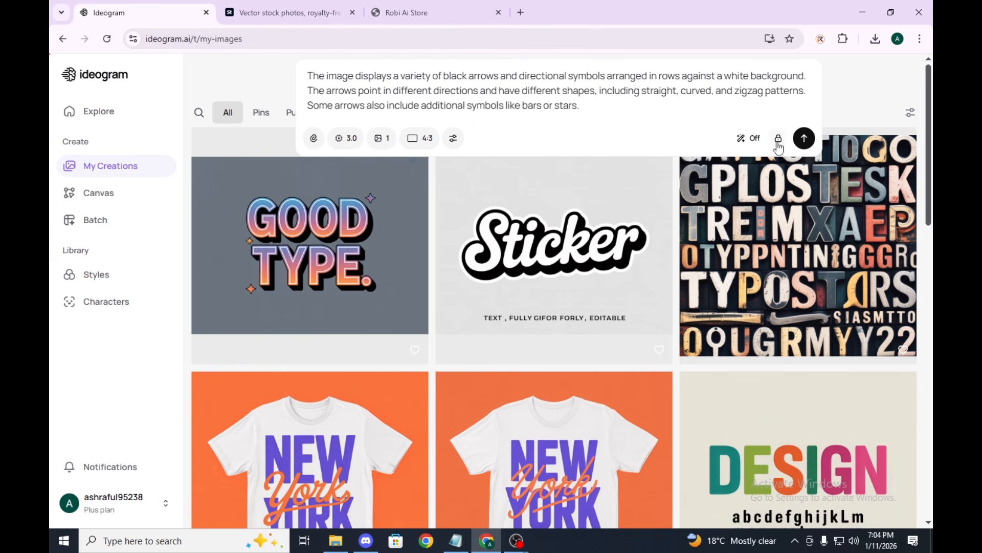
{"action": "left_click", "coordinate": [804, 138]}
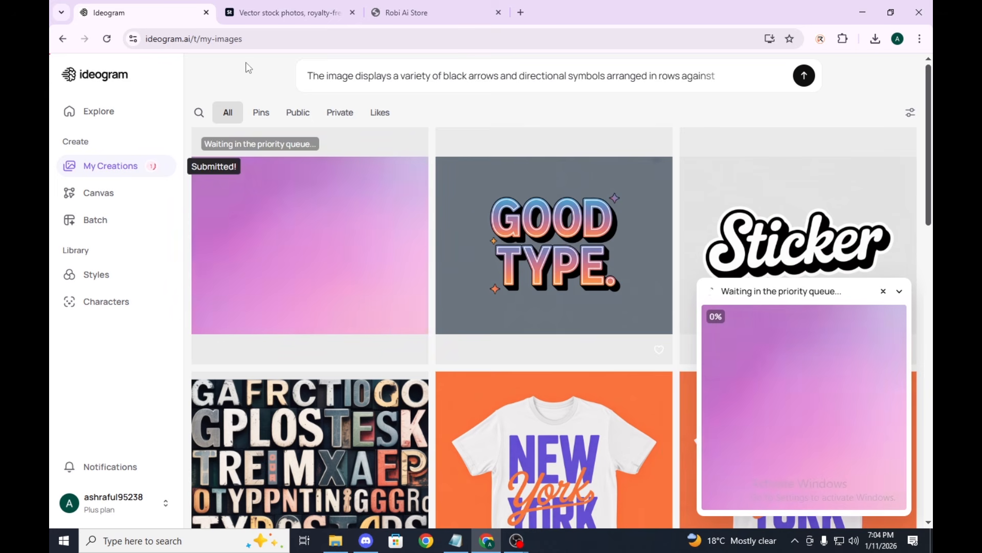